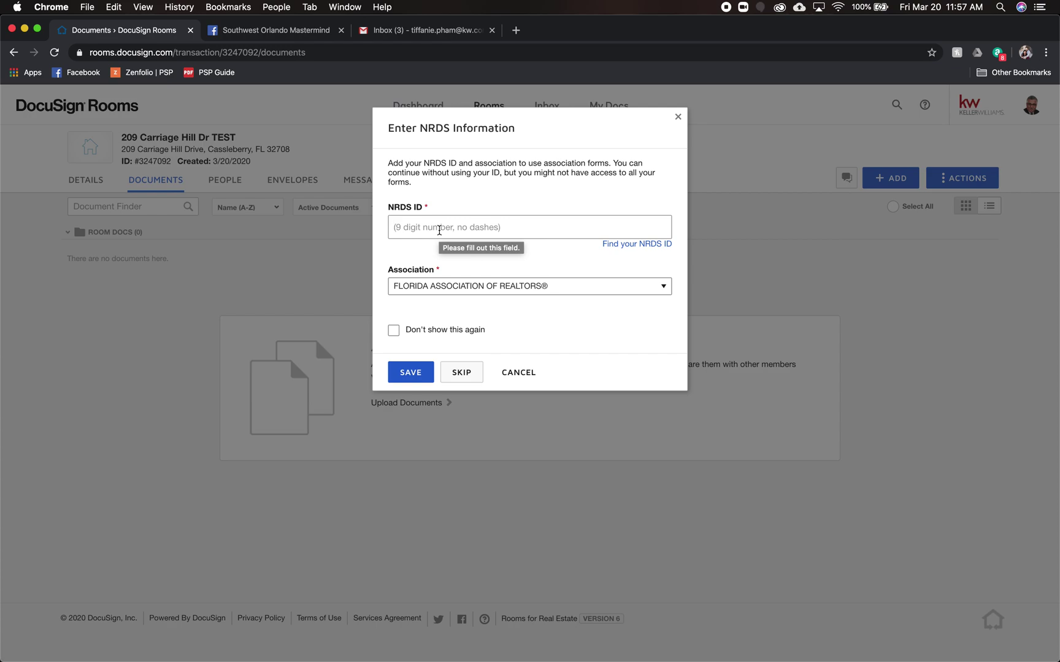
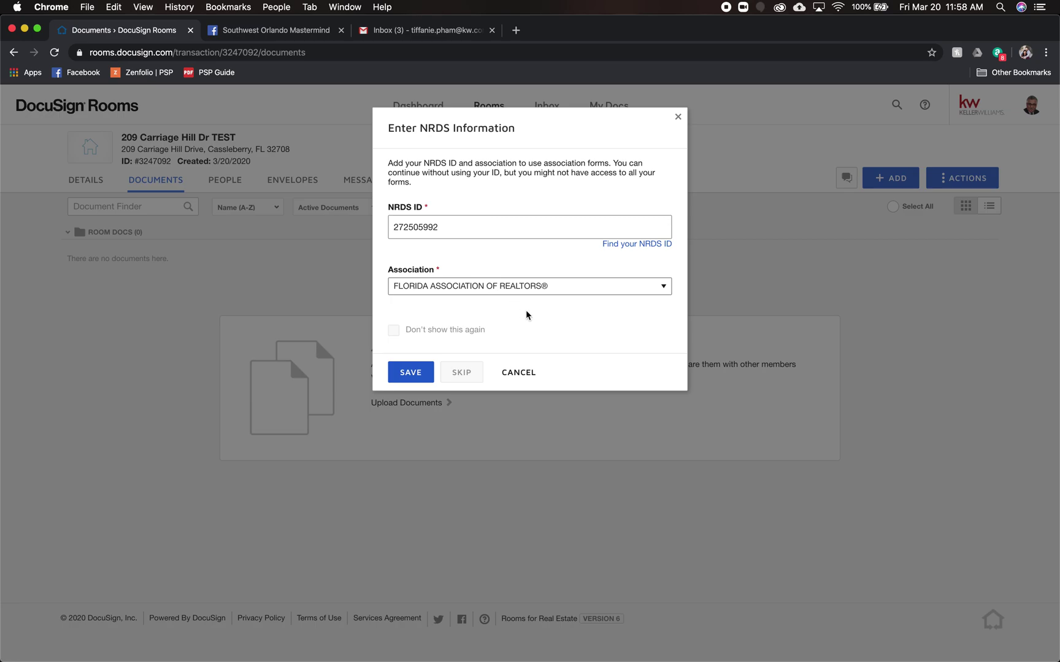
- Save your NRDS ID with FLORIDA ASSOCIATION OF REALTORS® as the association
{"action": "left_click", "coordinate": [527, 290]}
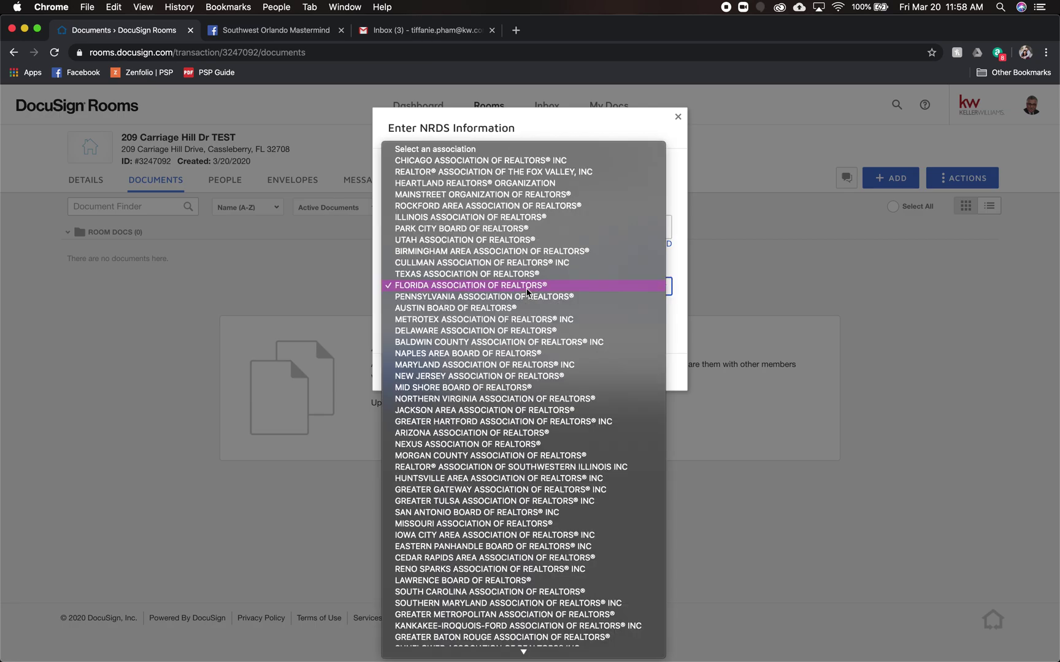
{"action": "left_click", "coordinate": [527, 293]}
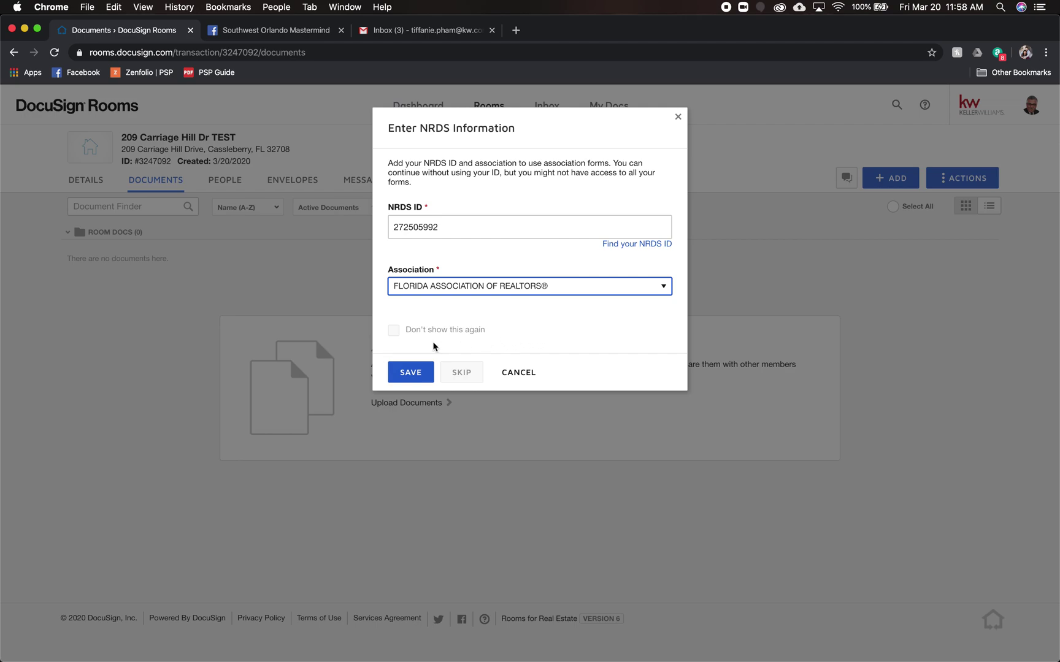
{"action": "left_click", "coordinate": [395, 331]}
{"action": "left_click", "coordinate": [415, 376]}
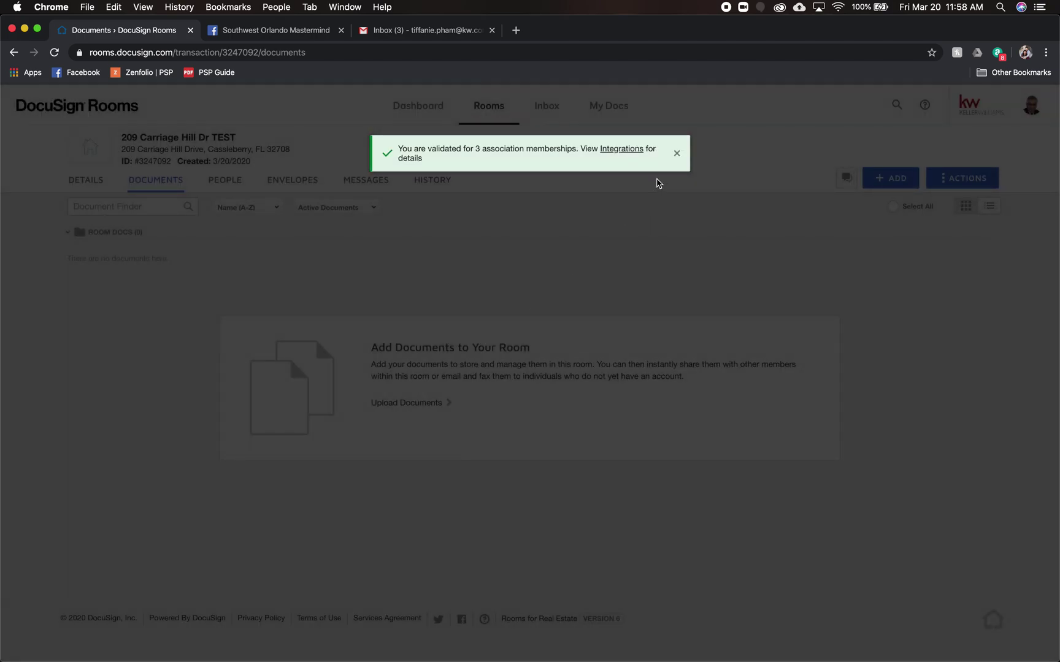
- Switch the form source to DocuSign Forms Group and choose the 3a - Traditional Purchase As-Is group
{"action": "left_click", "coordinate": [676, 153]}
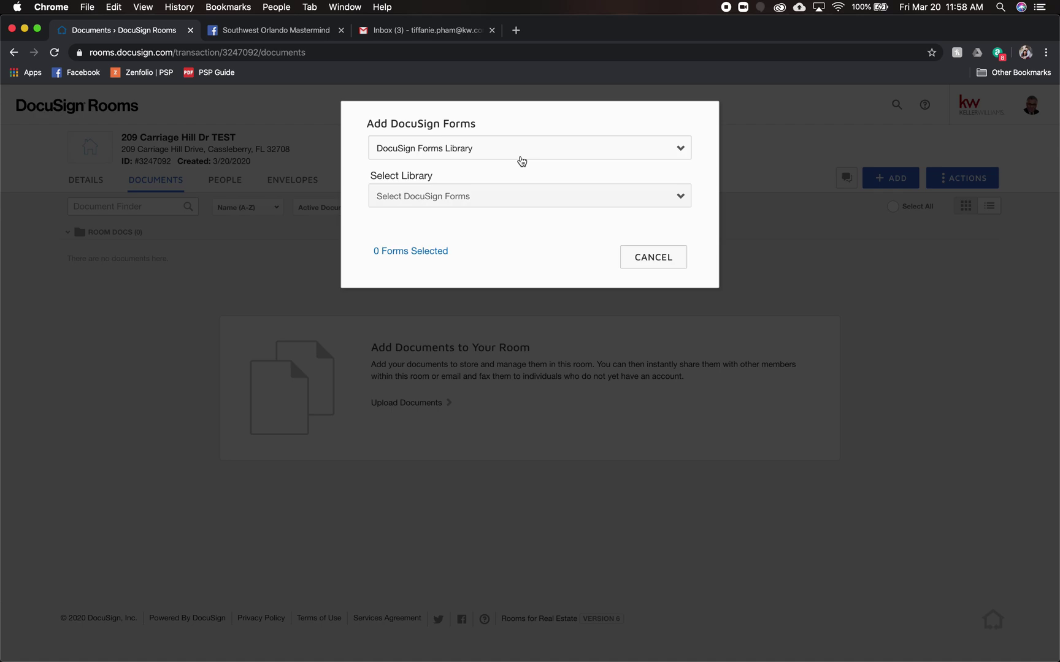
{"action": "left_click", "coordinate": [521, 162]}
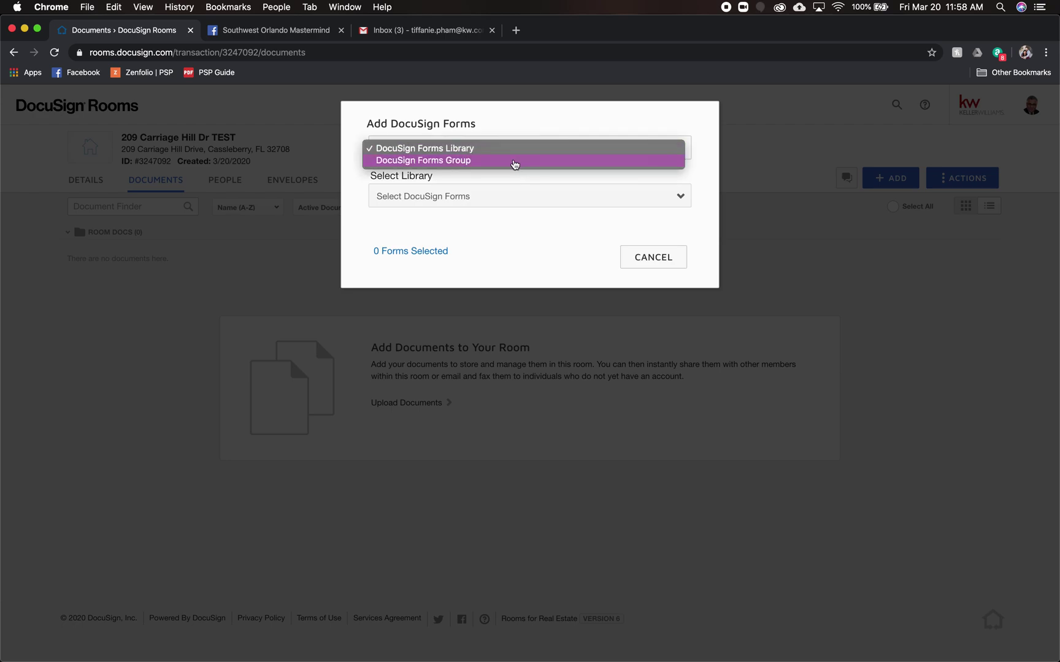
{"action": "left_click", "coordinate": [515, 163]}
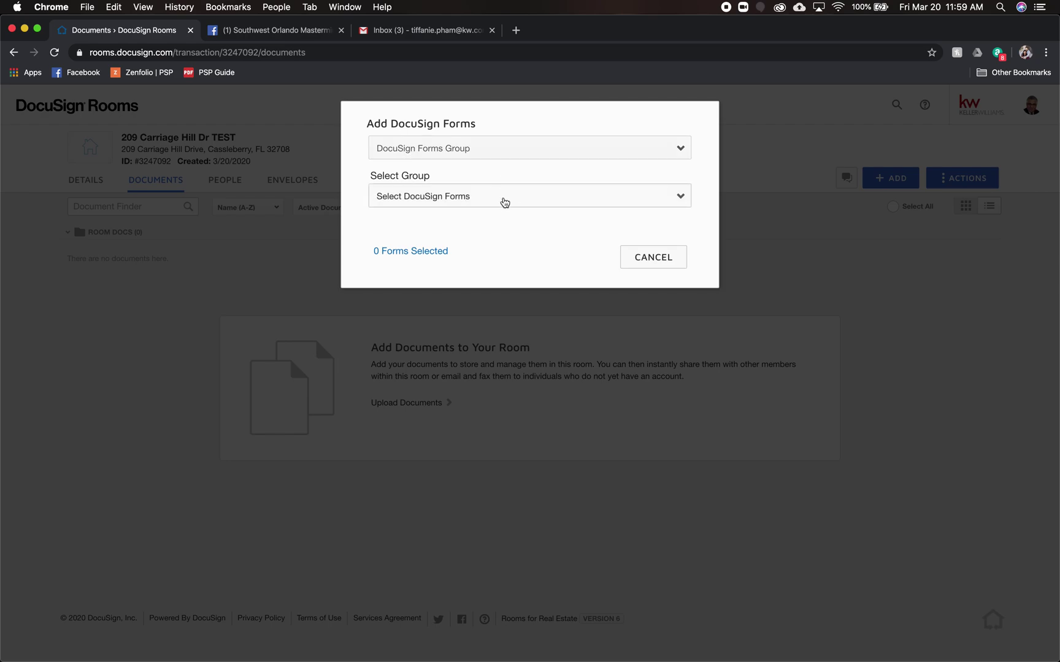
{"action": "left_click", "coordinate": [504, 203]}
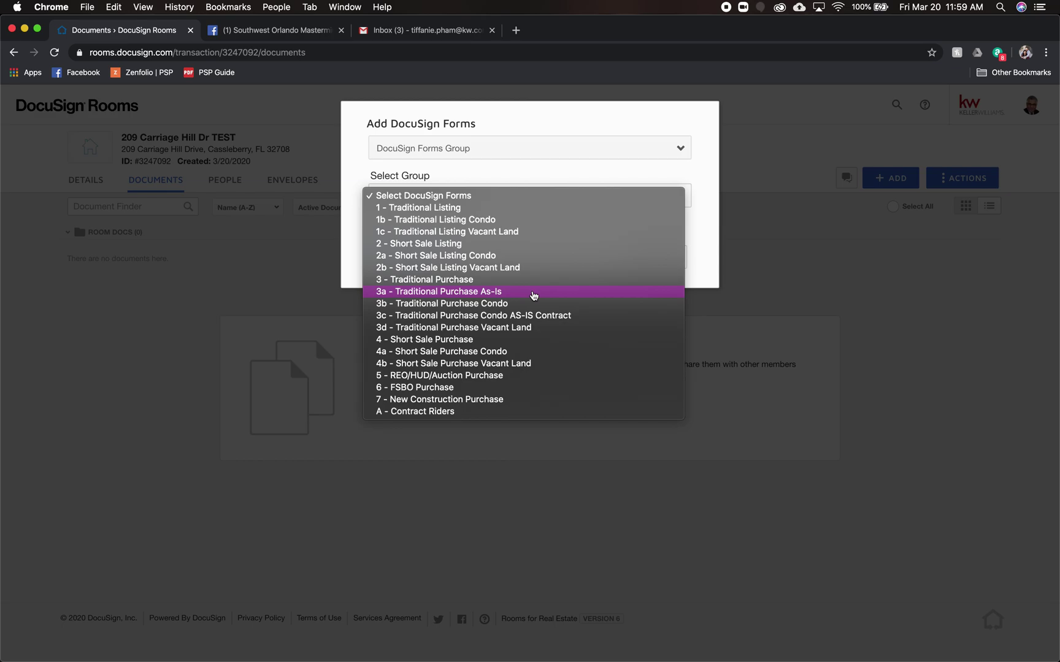
{"action": "left_click", "coordinate": [533, 294]}
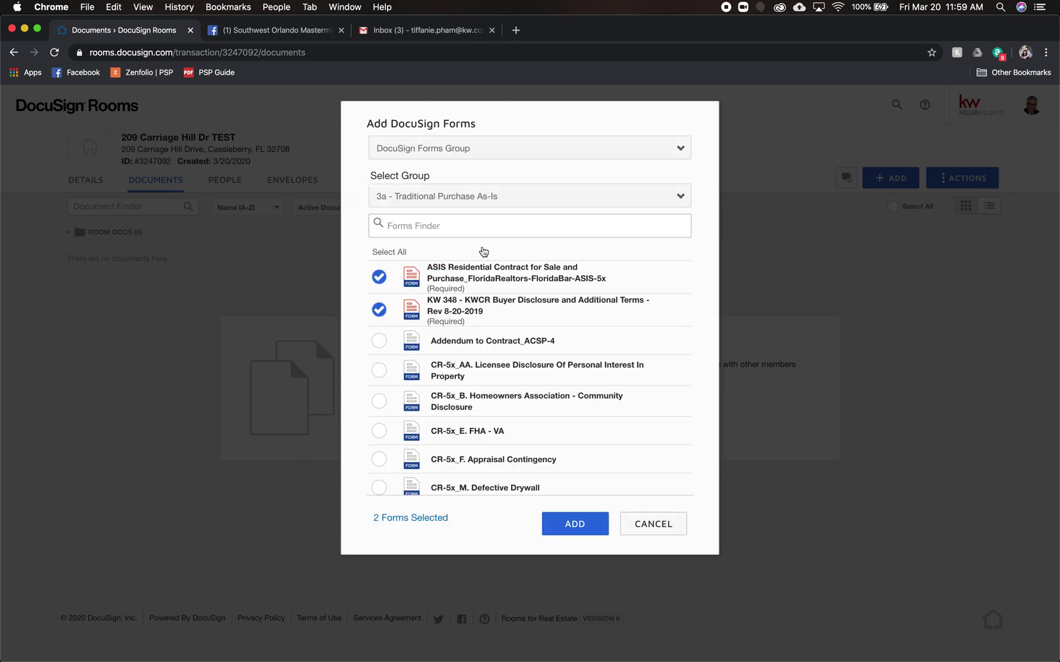
- Select every form in the 3a - Traditional Purchase As-Is group
{"action": "scroll", "coordinate": [551, 350], "scroll_direction": "down", "scroll_amount": 5}
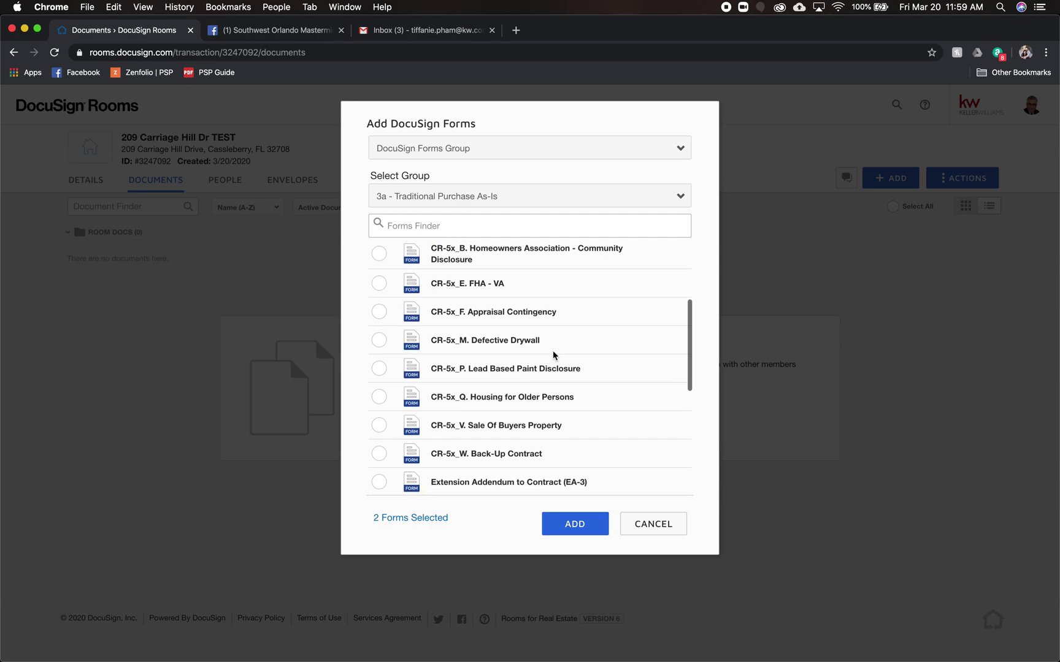
{"action": "scroll", "coordinate": [554, 352], "scroll_direction": "down", "scroll_amount": 3}
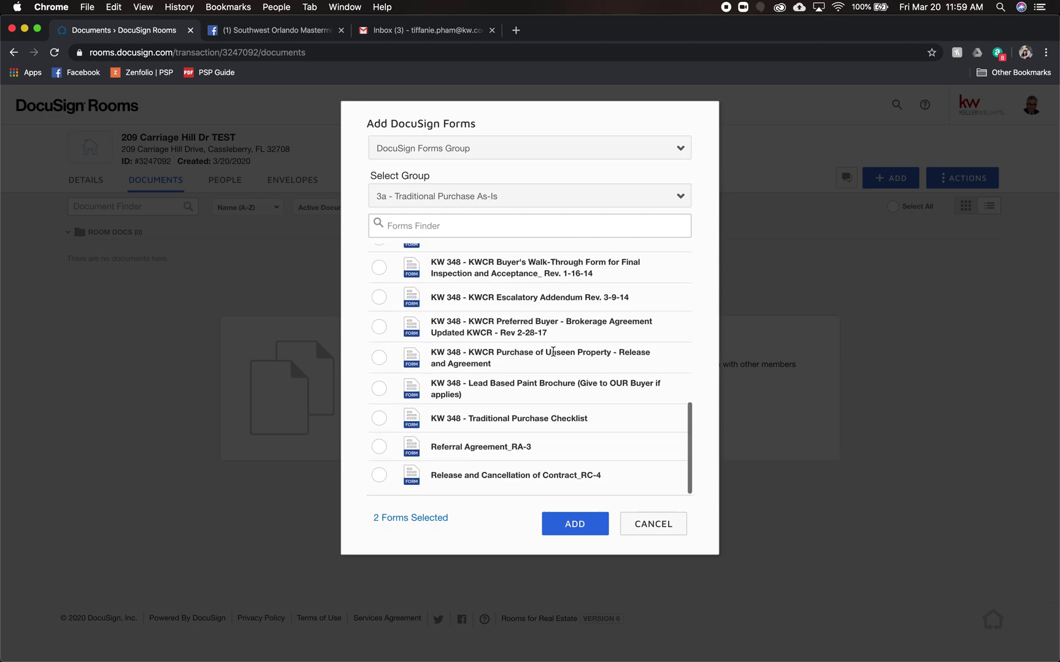
{"action": "scroll", "coordinate": [553, 352], "scroll_direction": "up", "scroll_amount": 10}
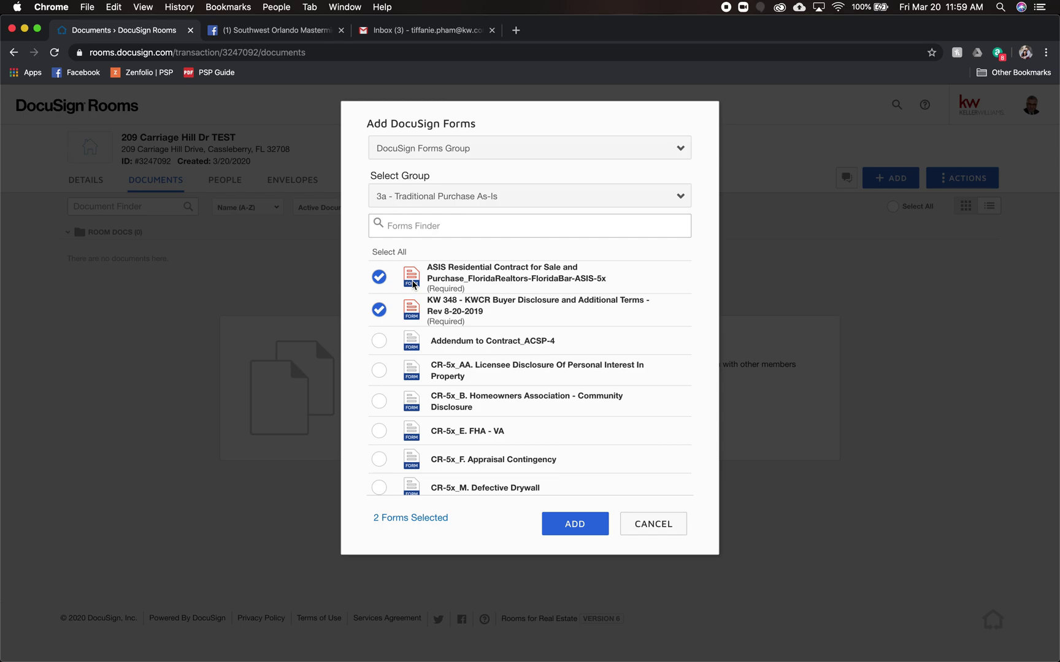
{"action": "scroll", "coordinate": [420, 280], "scroll_direction": "down", "scroll_amount": 1}
{"action": "scroll", "coordinate": [428, 277], "scroll_direction": "up", "scroll_amount": 2}
{"action": "left_click", "coordinate": [405, 253]}
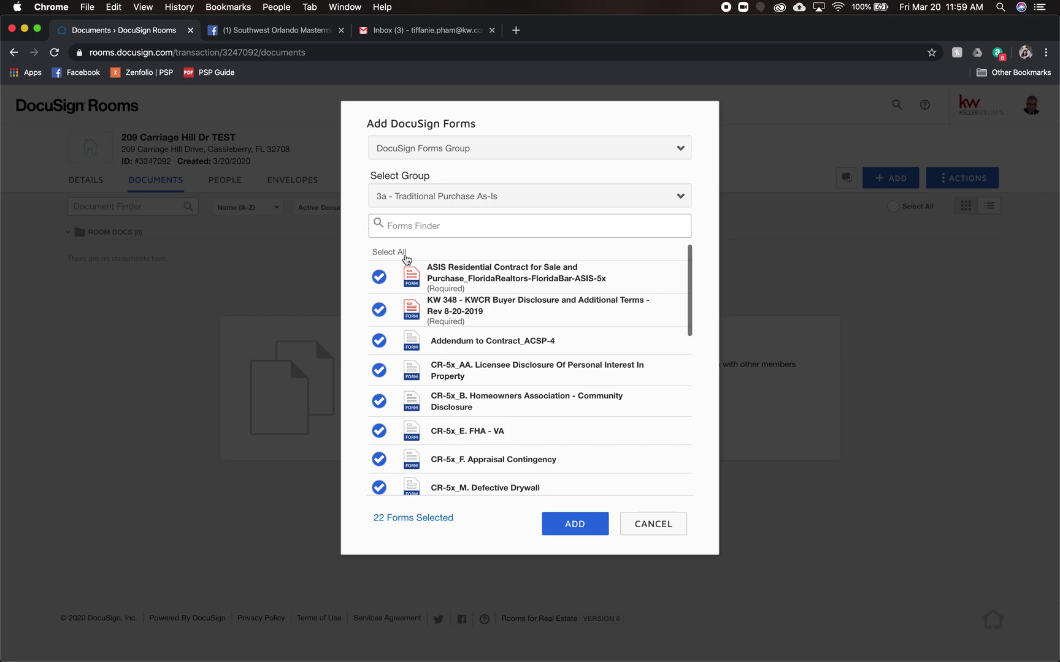
- Uncheck the CR-5x FHA-VA, HOA, Drywall, Sale Of Buyers Property and Back-Up forms, plus EA-3 and Energy Brochure
{"action": "scroll", "coordinate": [593, 391], "scroll_direction": "down", "scroll_amount": 2}
{"action": "scroll", "coordinate": [593, 390], "scroll_direction": "down", "scroll_amount": 3}
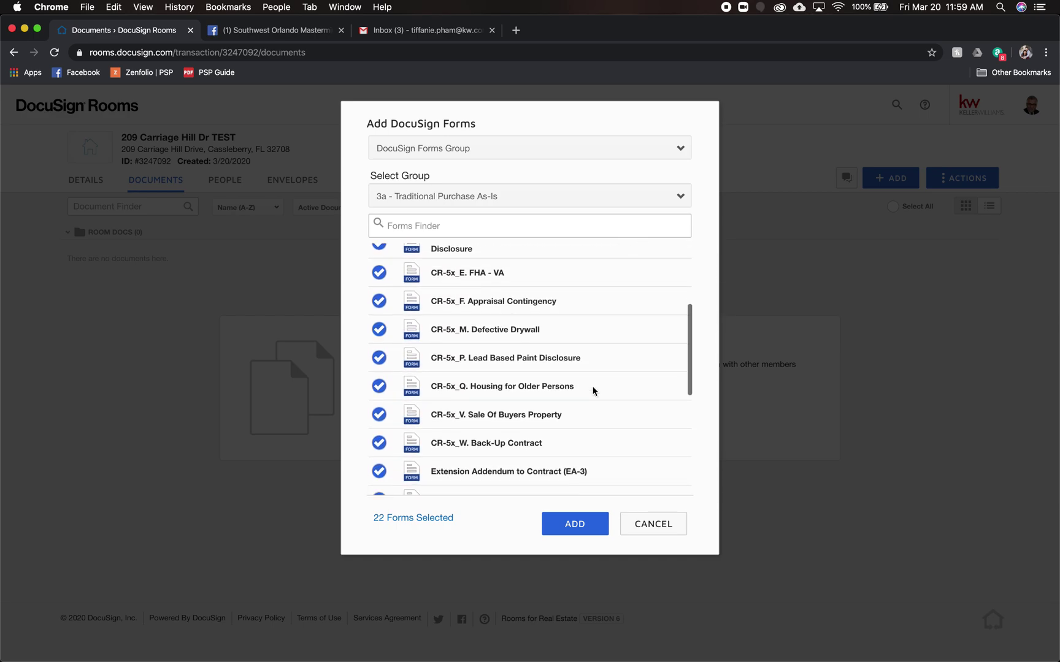
{"action": "scroll", "coordinate": [545, 398], "scroll_direction": "up", "scroll_amount": 2}
{"action": "scroll", "coordinate": [545, 398], "scroll_direction": "down", "scroll_amount": 2}
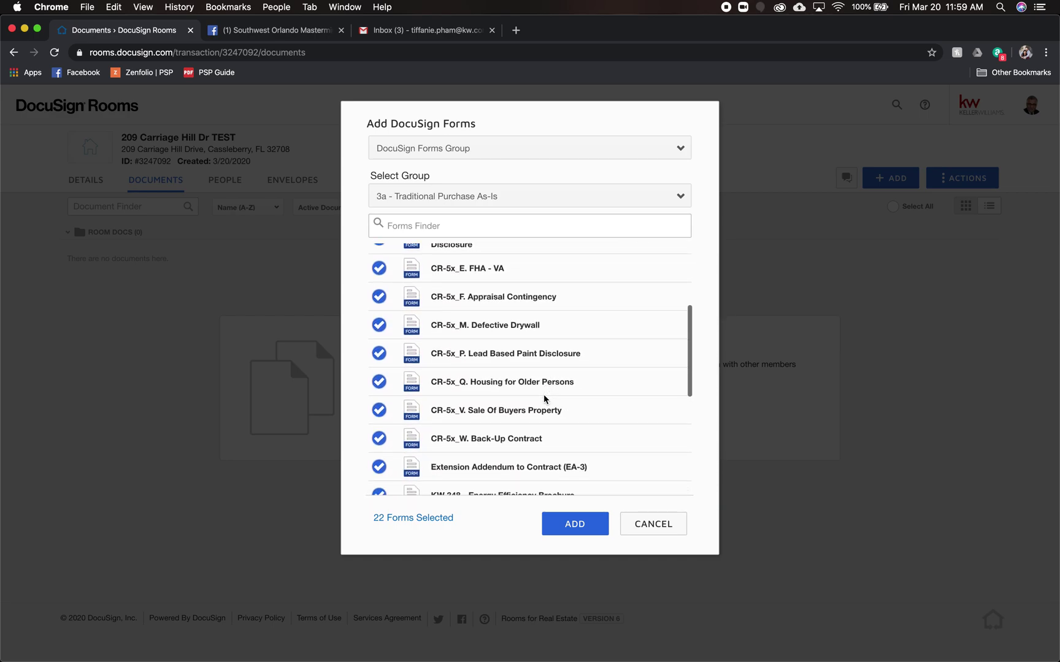
{"action": "scroll", "coordinate": [544, 398], "scroll_direction": "up", "scroll_amount": 2}
{"action": "left_click", "coordinate": [384, 311]}
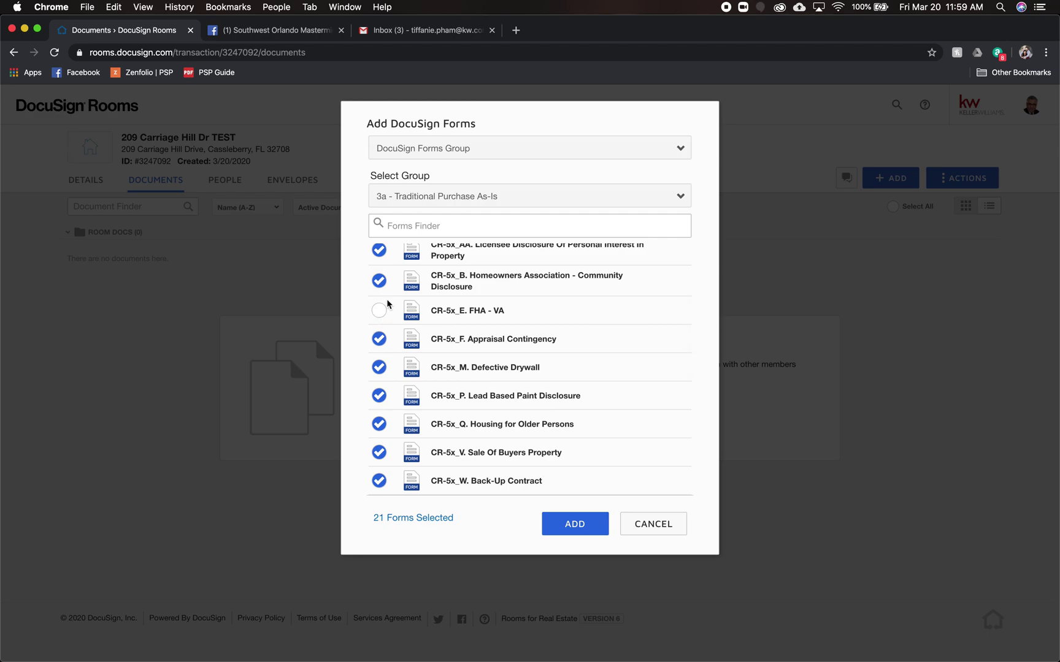
{"action": "left_click", "coordinate": [381, 281]}
{"action": "left_click", "coordinate": [375, 370]}
{"action": "left_click", "coordinate": [379, 451]}
{"action": "left_click", "coordinate": [380, 480]}
{"action": "scroll", "coordinate": [379, 480], "scroll_direction": "down", "scroll_amount": 3}
{"action": "left_click", "coordinate": [381, 357]}
{"action": "left_click", "coordinate": [379, 386]}
{"action": "left_click", "coordinate": [379, 417]}
- Keep Buyer's Walk-Through, uncheck Escalatory, Brokerage, Unseen Property, Checklist, RA-3 and RC-4, then add the nine forms
{"action": "scroll", "coordinate": [380, 417], "scroll_direction": "down", "scroll_amount": 1}
{"action": "left_click", "coordinate": [381, 409]}
{"action": "left_click", "coordinate": [381, 409]}
{"action": "left_click", "coordinate": [379, 437]}
{"action": "left_click", "coordinate": [379, 467]}
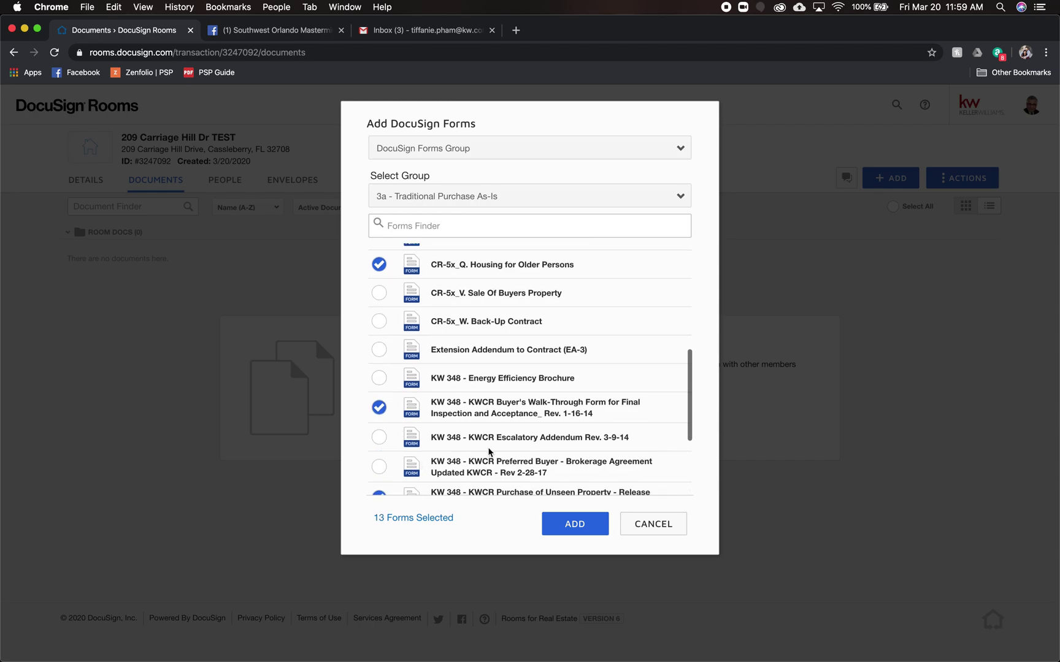
{"action": "scroll", "coordinate": [419, 434], "scroll_direction": "down", "scroll_amount": 5}
{"action": "left_click", "coordinate": [379, 358]}
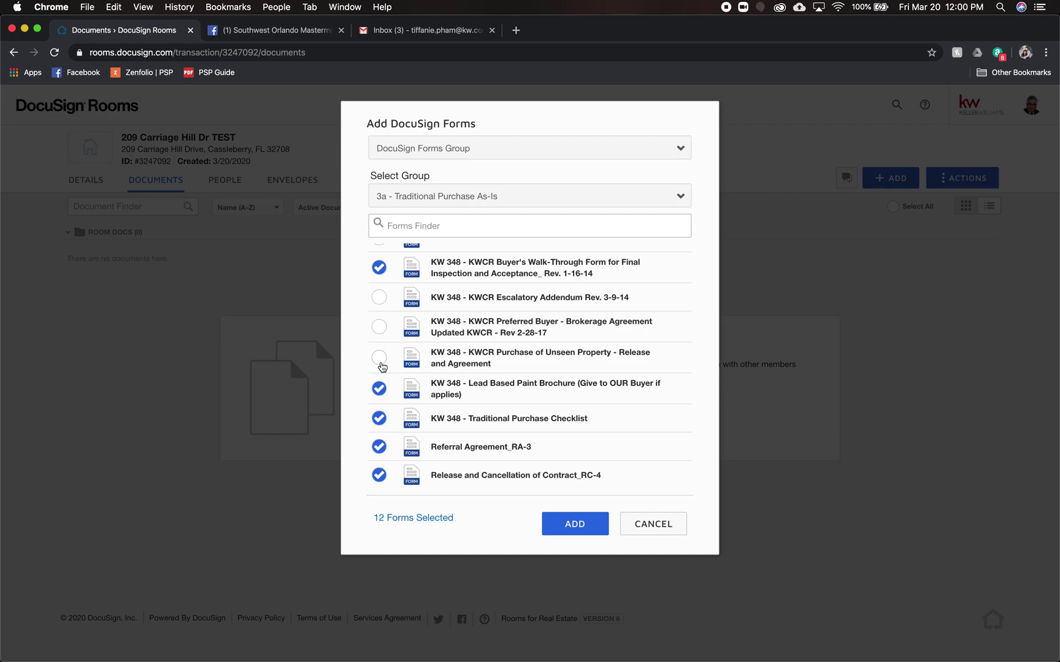
{"action": "left_click", "coordinate": [379, 418]}
{"action": "left_click", "coordinate": [379, 447]}
{"action": "left_click", "coordinate": [379, 475]}
{"action": "scroll", "coordinate": [542, 362], "scroll_direction": "up", "scroll_amount": 3}
{"action": "scroll", "coordinate": [543, 361], "scroll_direction": "up", "scroll_amount": 5}
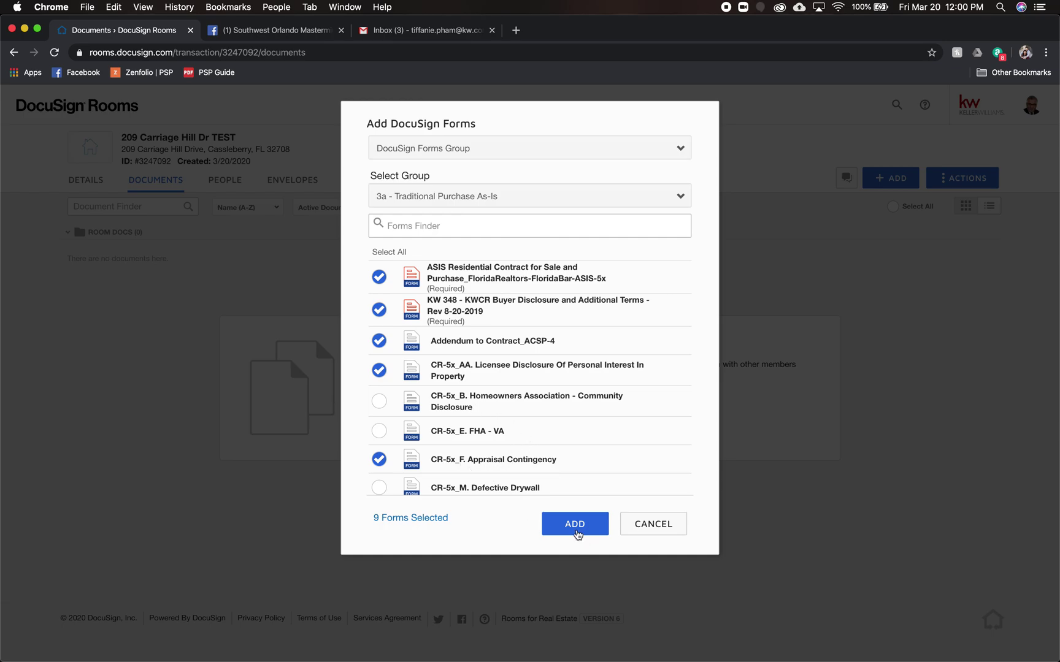
{"action": "left_click", "coordinate": [565, 524]}
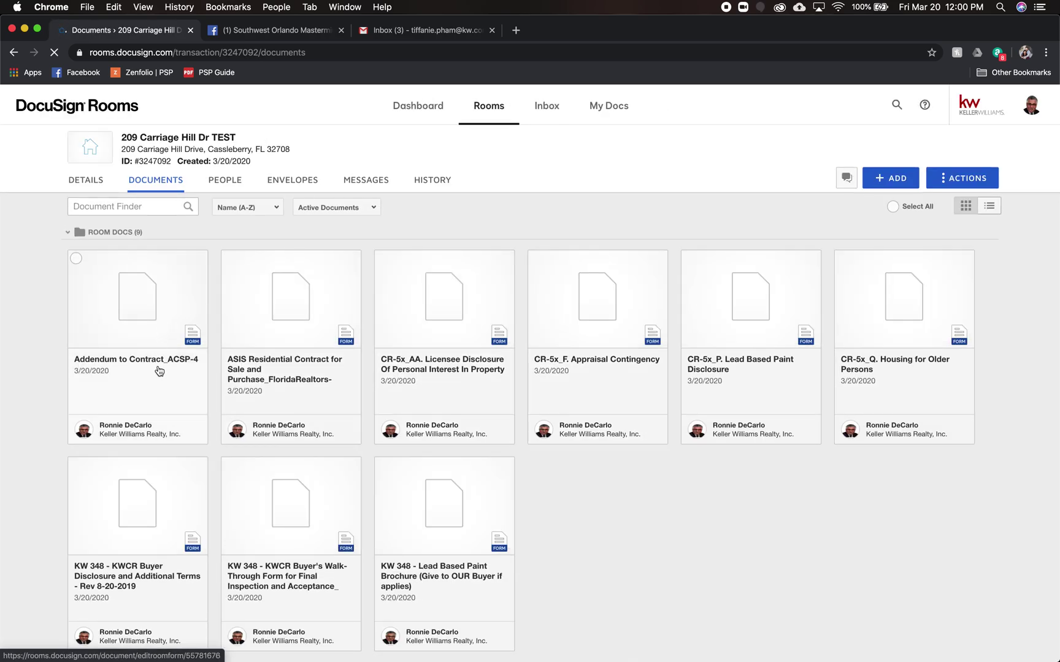
- Scroll through ROOM DOCS to review the nine added form cards
{"action": "scroll", "coordinate": [650, 554], "scroll_direction": "down", "scroll_amount": 2}
{"action": "scroll", "coordinate": [648, 554], "scroll_direction": "up", "scroll_amount": 1}
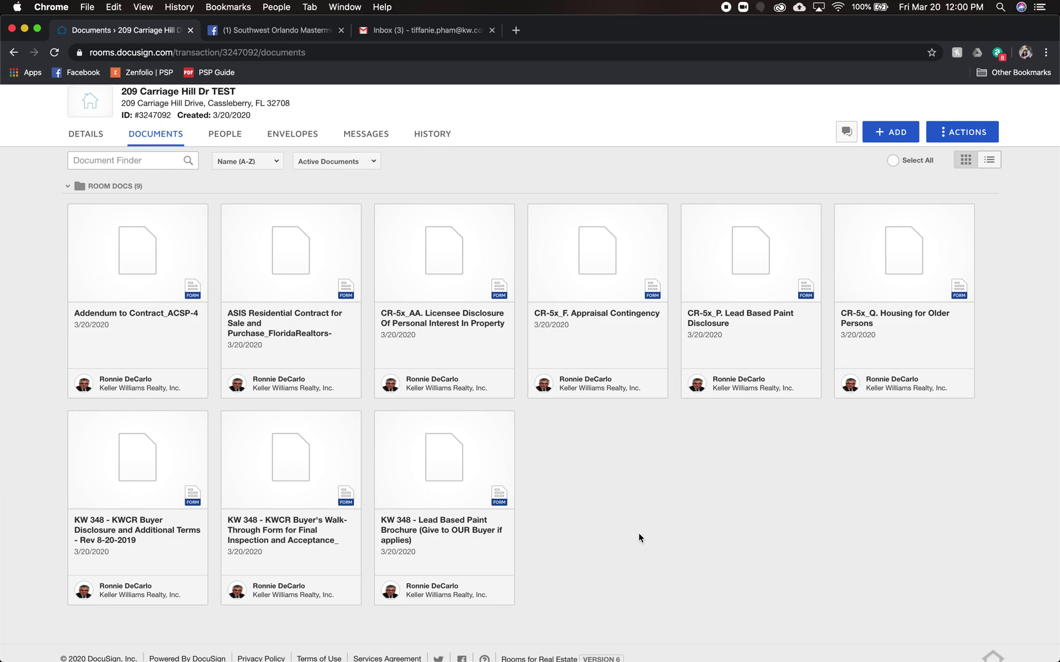
- Open the ASIS contract and change the buyer name's last letter to 'x'
{"action": "left_click", "coordinate": [277, 335]}
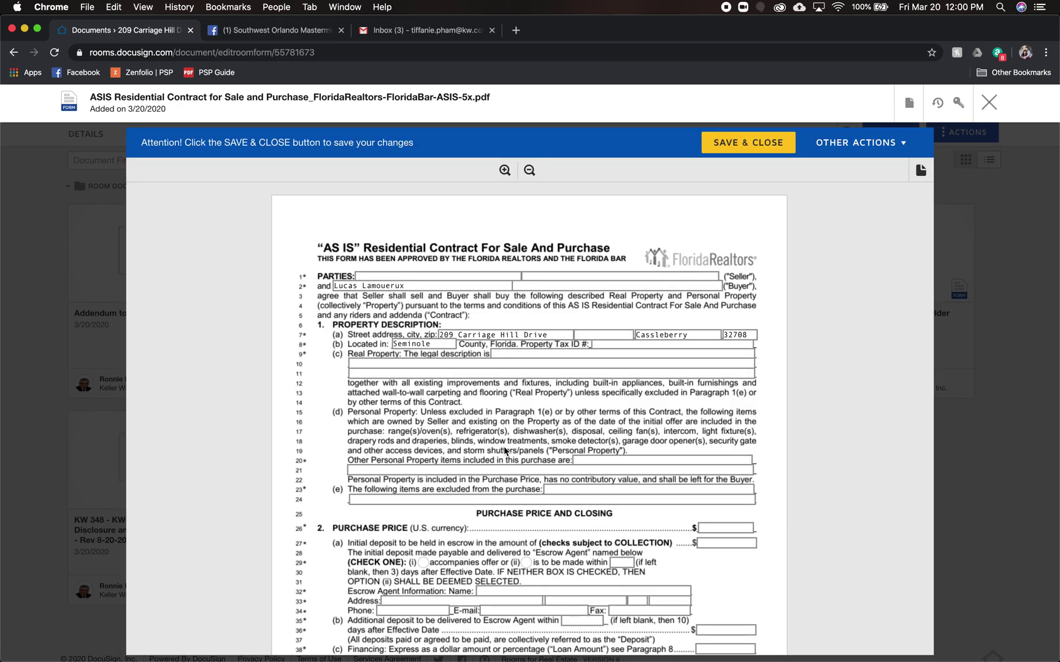
{"action": "left_click", "coordinate": [418, 286]}
{"action": "key", "text": "BackSpace"}
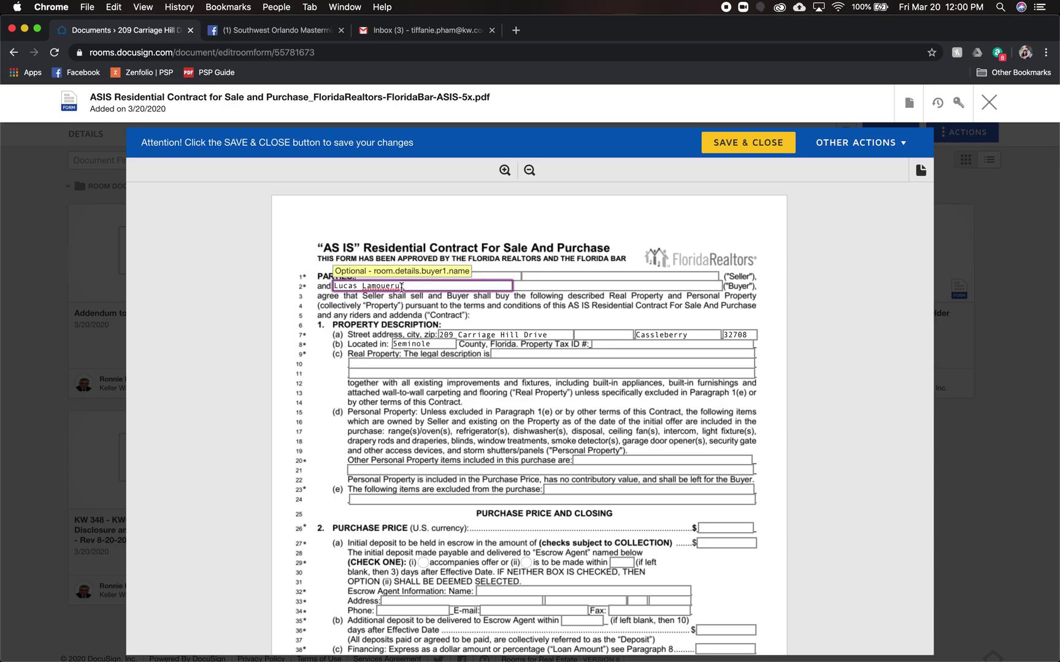
{"action": "type", "text": "x"}
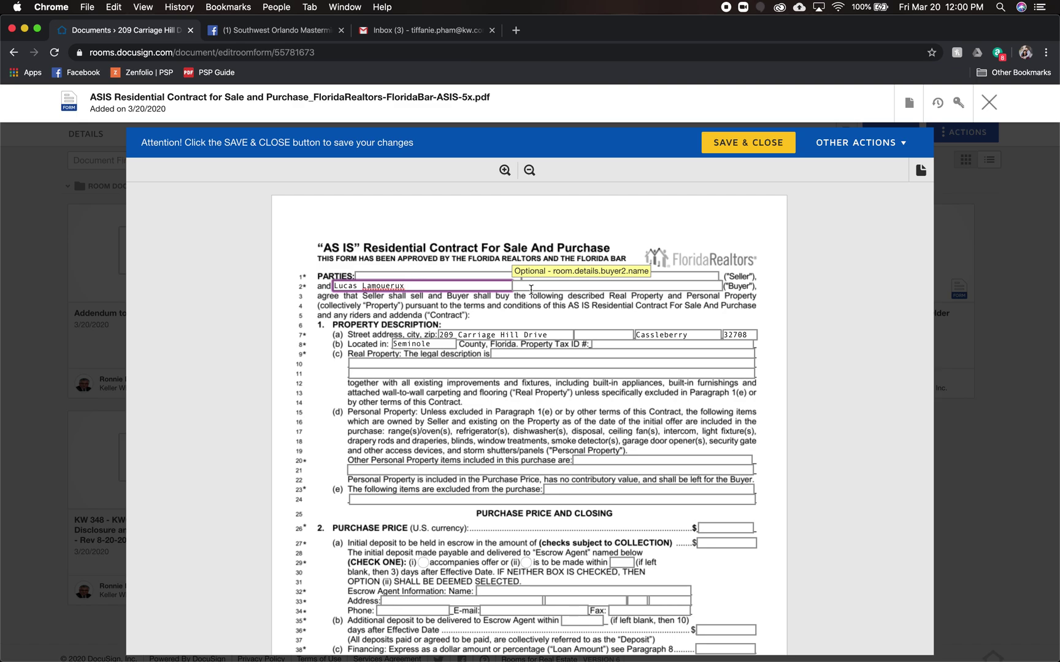
- Review the Tax ID, legal description and initial deposit fields, then save and close the form
{"action": "left_click", "coordinate": [604, 345]}
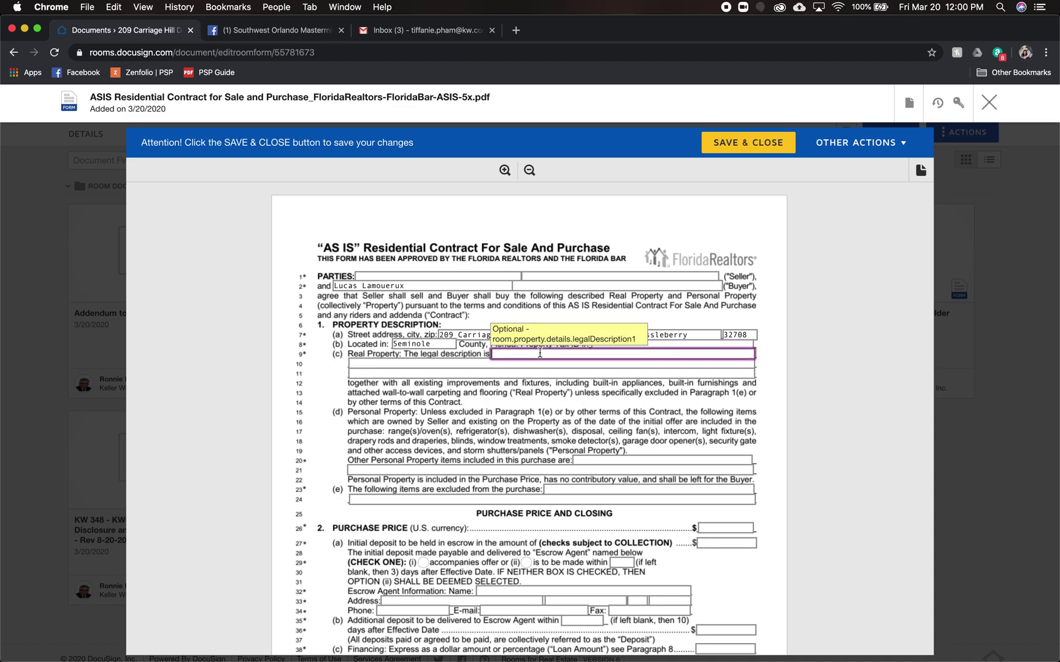
{"action": "left_click", "coordinate": [518, 377]}
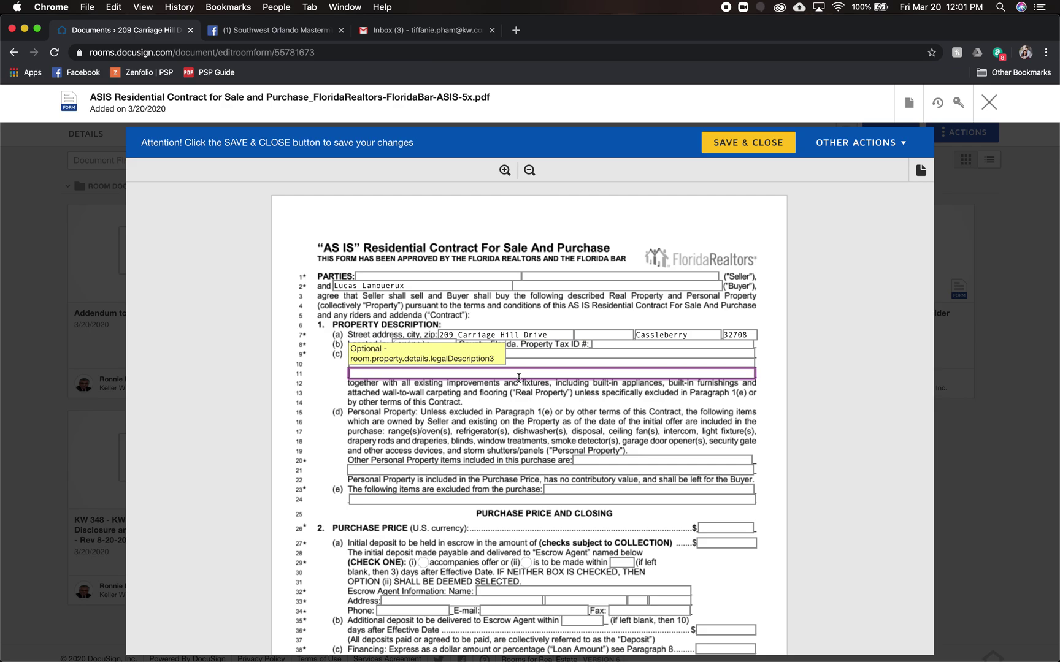
{"action": "scroll", "coordinate": [518, 377], "scroll_direction": "down", "scroll_amount": 4}
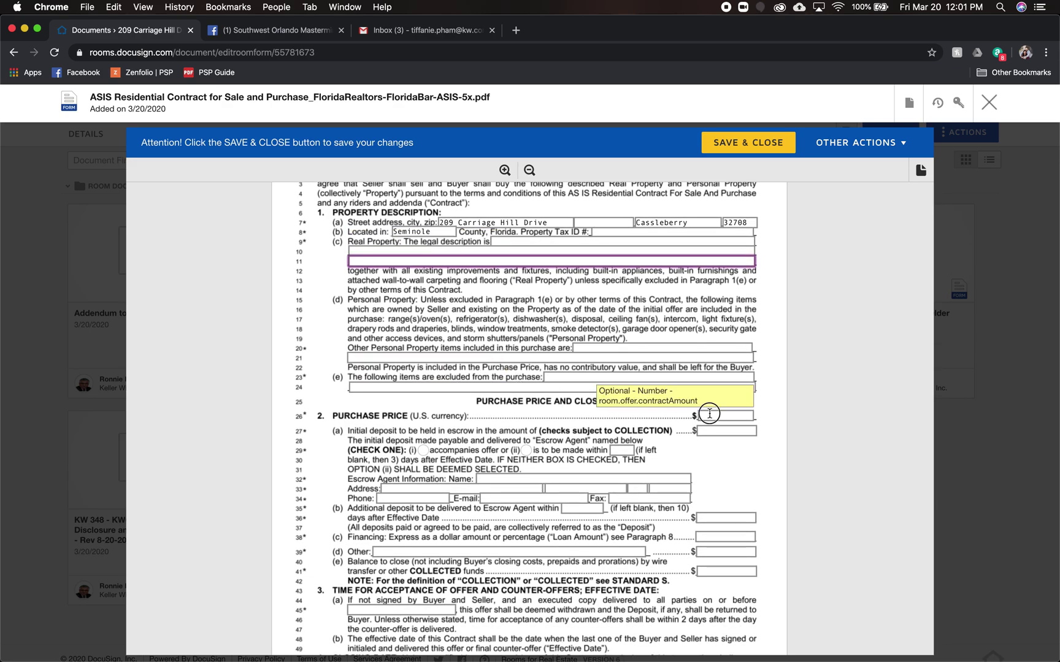
{"action": "left_click", "coordinate": [710, 414]}
{"action": "scroll", "coordinate": [628, 462], "scroll_direction": "down", "scroll_amount": 4}
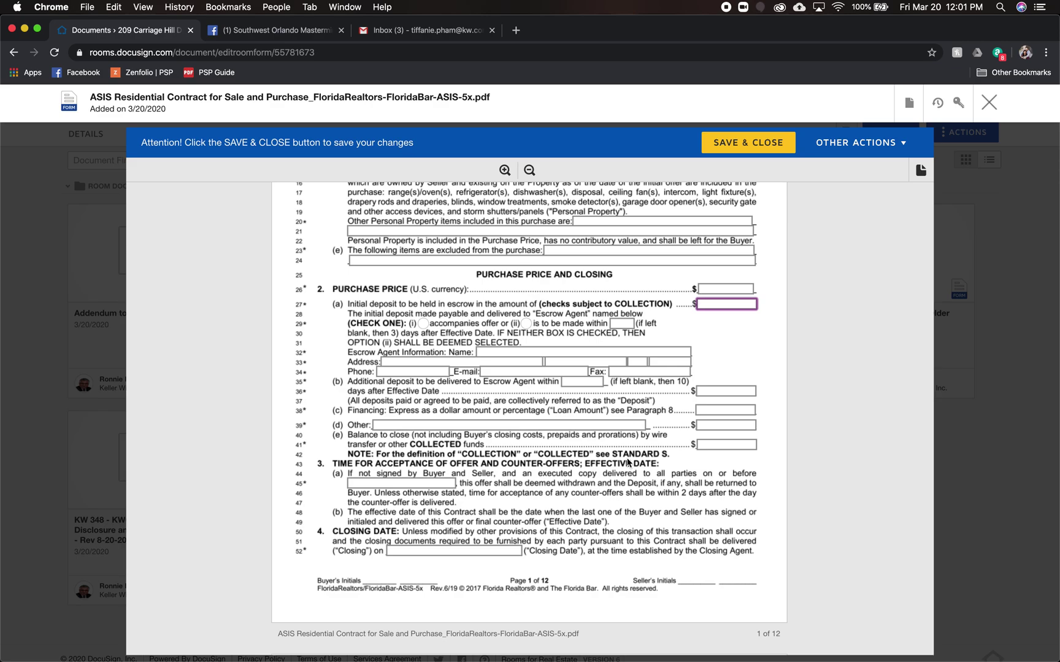
{"action": "scroll", "coordinate": [628, 461], "scroll_direction": "down", "scroll_amount": 2}
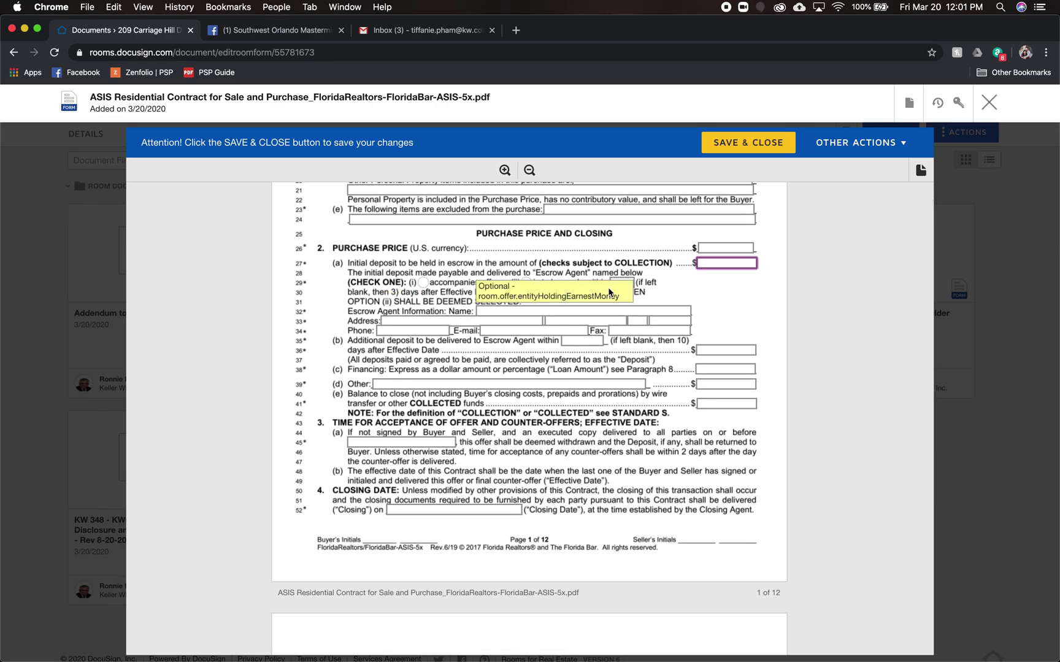
{"action": "scroll", "coordinate": [603, 442], "scroll_direction": "down", "scroll_amount": 4}
{"action": "scroll", "coordinate": [603, 442], "scroll_direction": "up", "scroll_amount": 13}
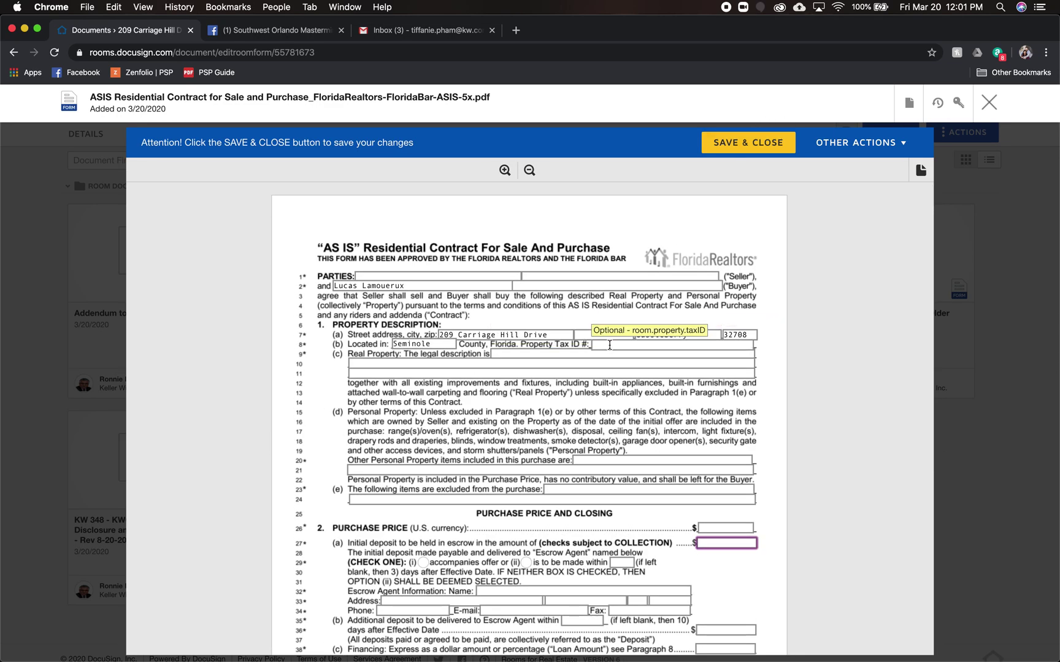
{"action": "left_click", "coordinate": [746, 143]}
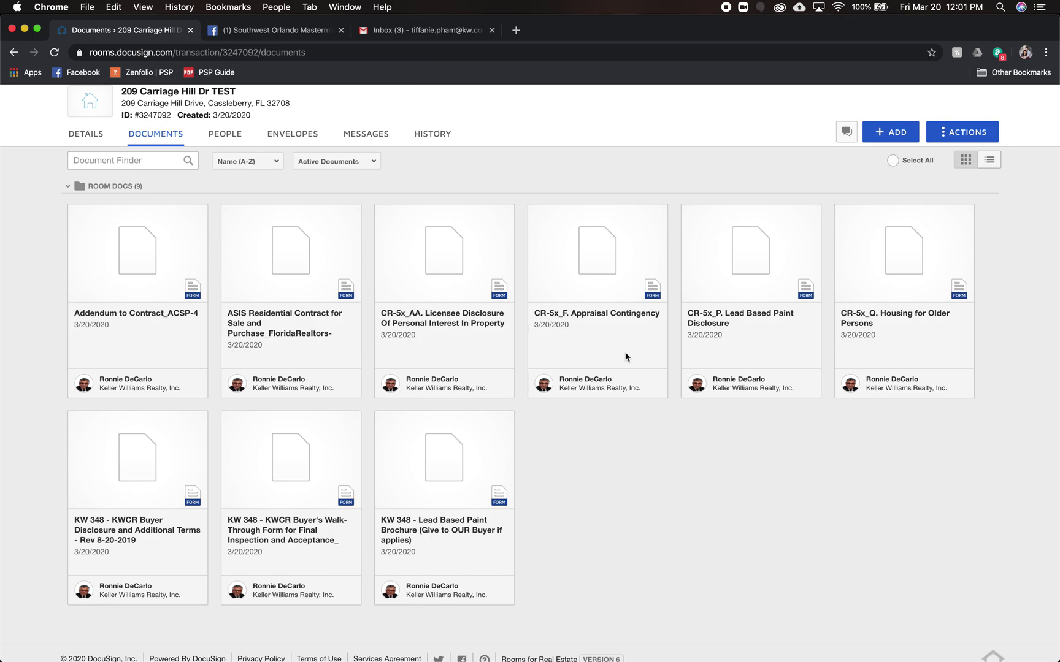
- Select all nine room documents and create a DocuSign envelope from them
{"action": "left_click", "coordinate": [893, 162]}
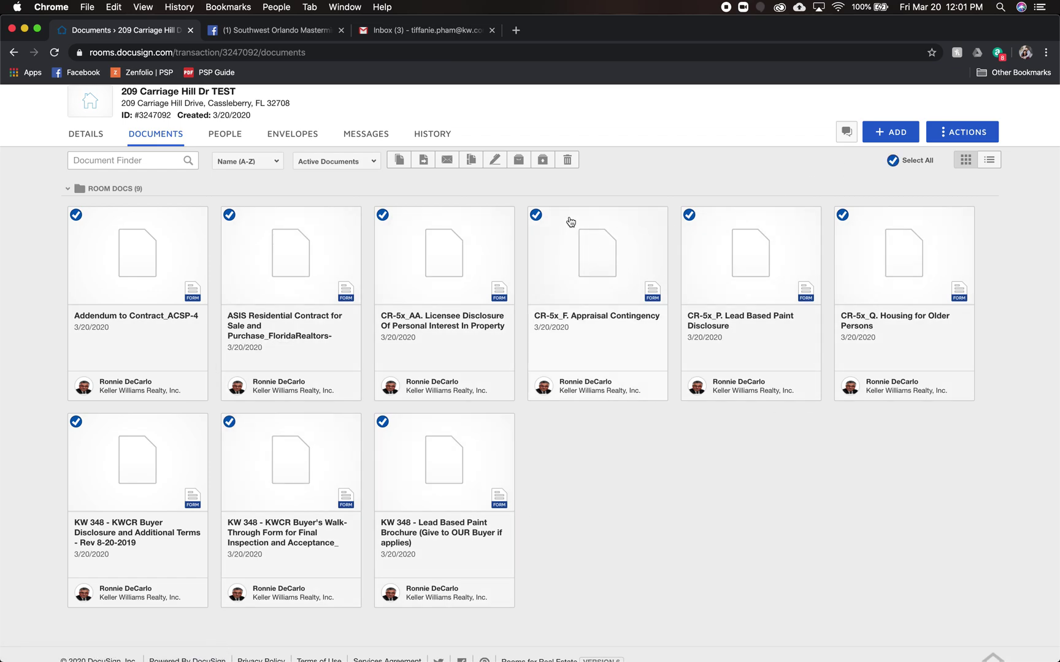
{"action": "left_click", "coordinate": [494, 160]}
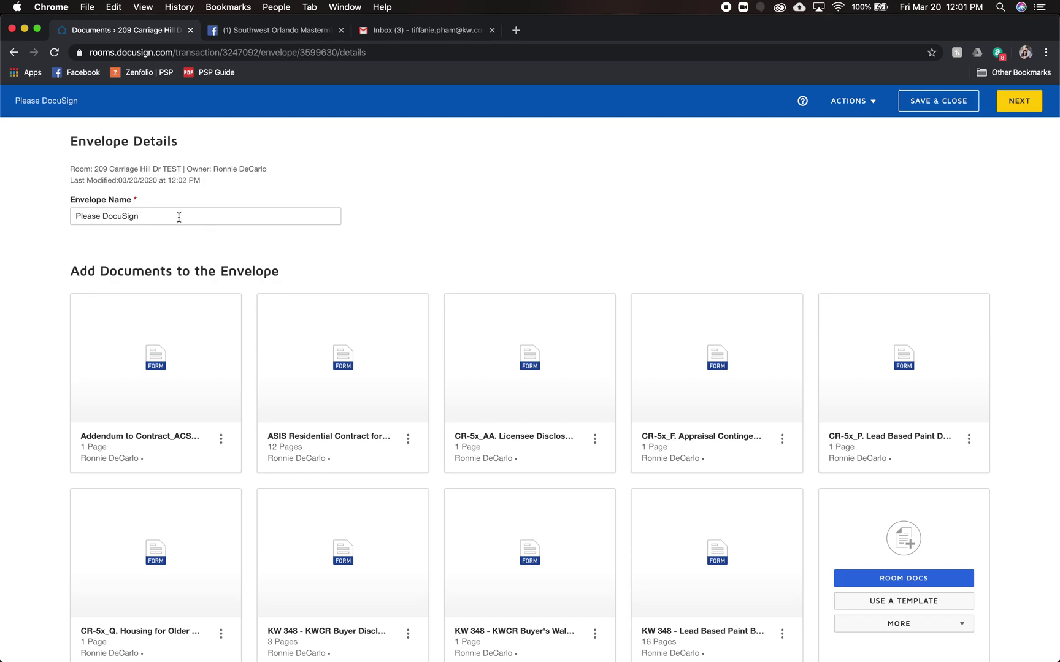
{"action": "triple_click", "coordinate": [179, 216]}
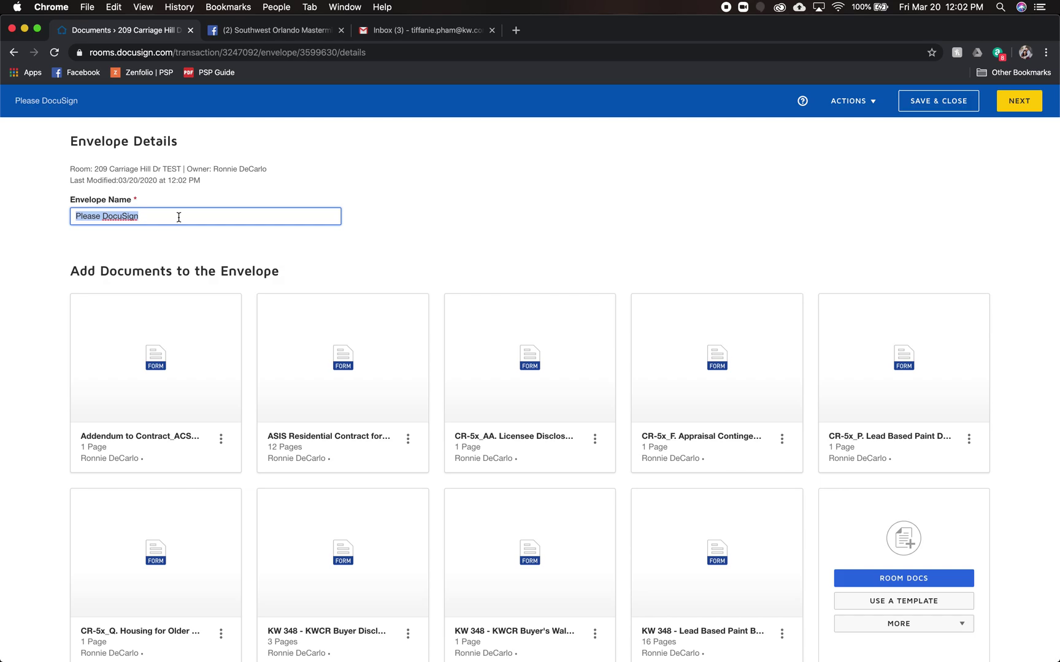
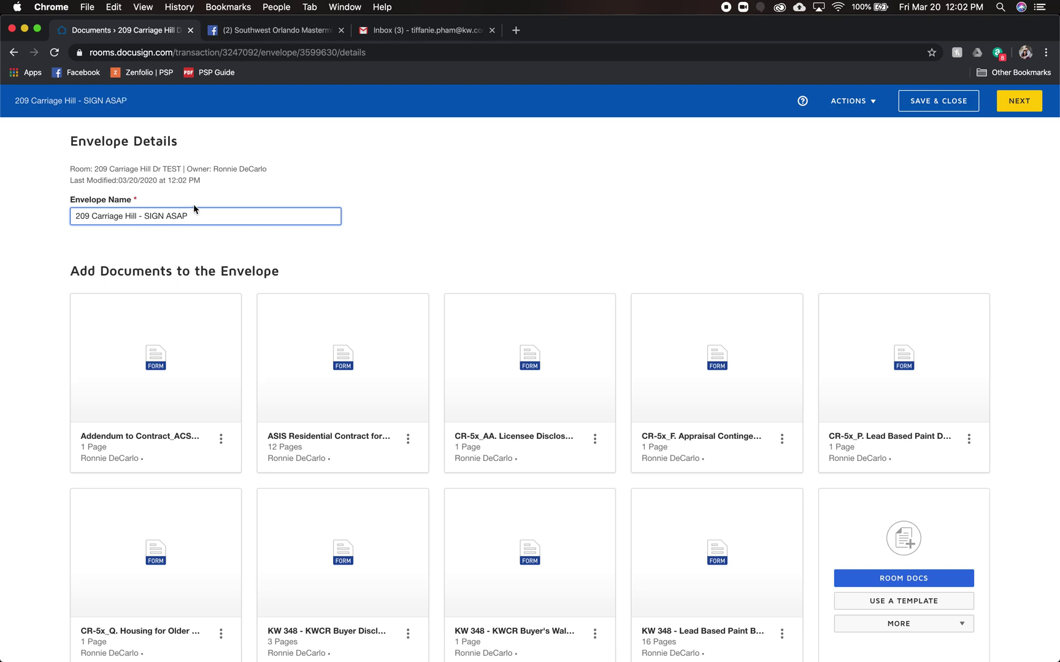
{"action": "scroll", "coordinate": [1015, 440], "scroll_direction": "down", "scroll_amount": 3}
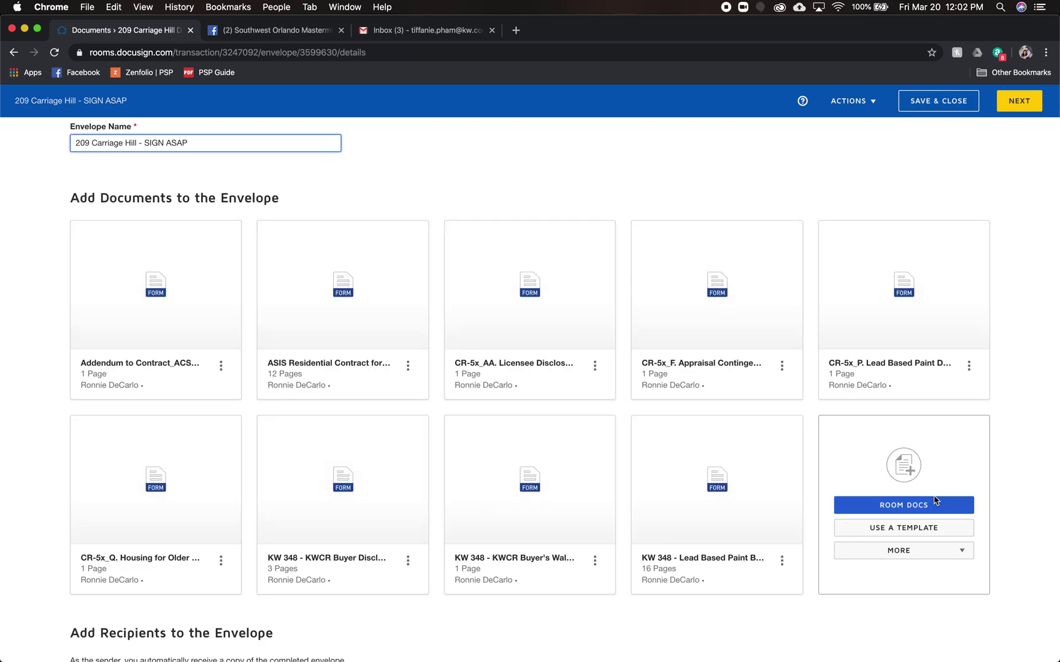
- From Pre-Tagged Roles, add Buyer One as a recipient assigned to the buyer contact
{"action": "scroll", "coordinate": [933, 484], "scroll_direction": "down", "scroll_amount": 1}
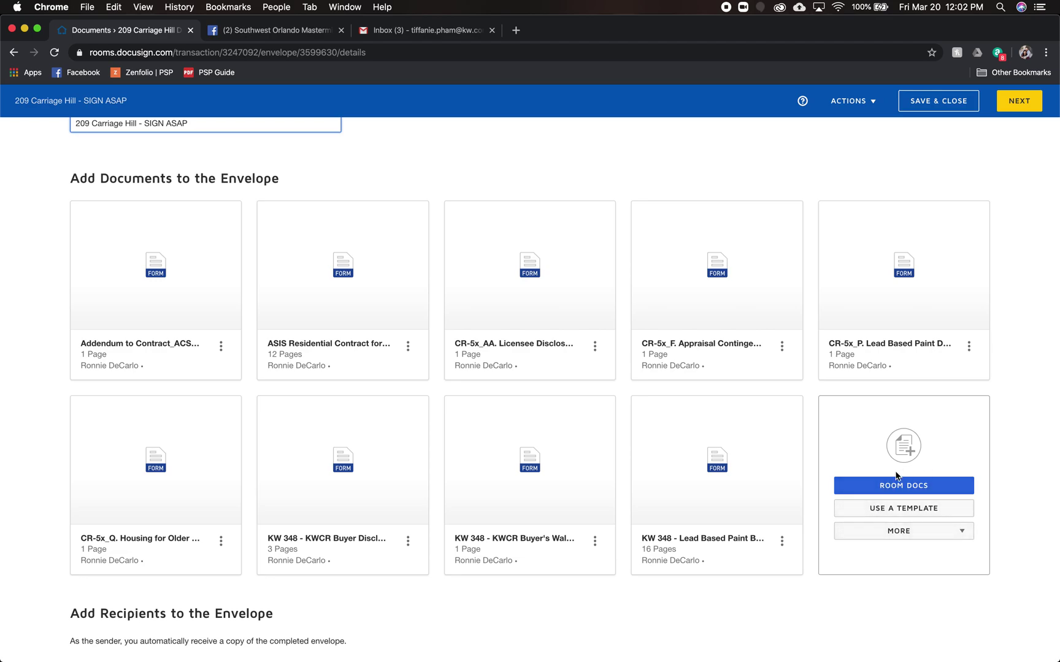
{"action": "scroll", "coordinate": [317, 454], "scroll_direction": "down", "scroll_amount": 1}
{"action": "scroll", "coordinate": [317, 455], "scroll_direction": "down", "scroll_amount": 5}
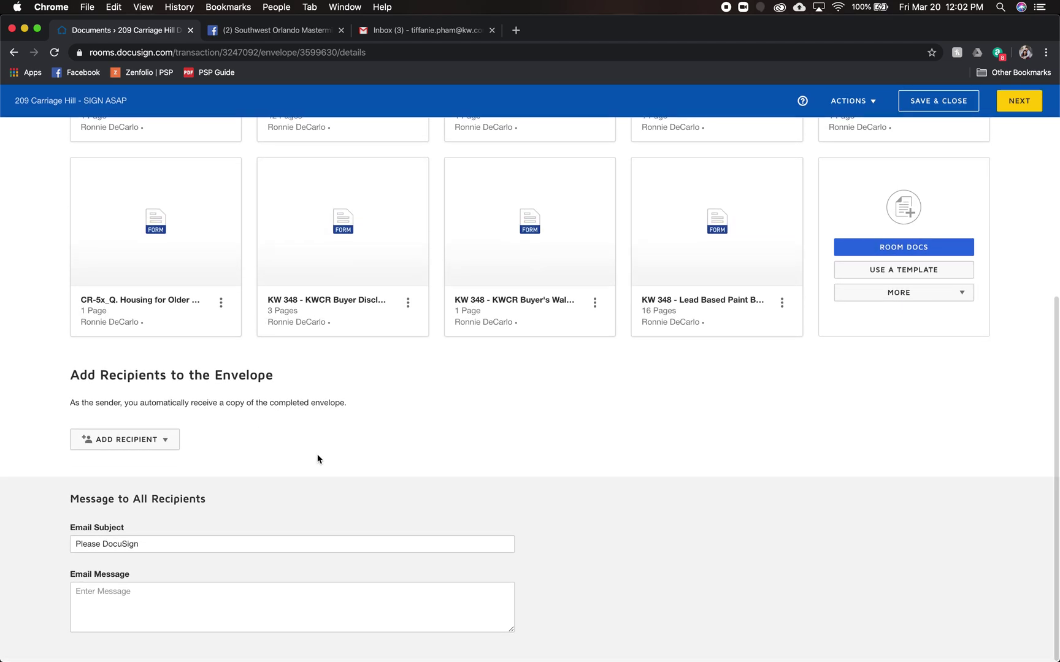
{"action": "left_click", "coordinate": [168, 444]}
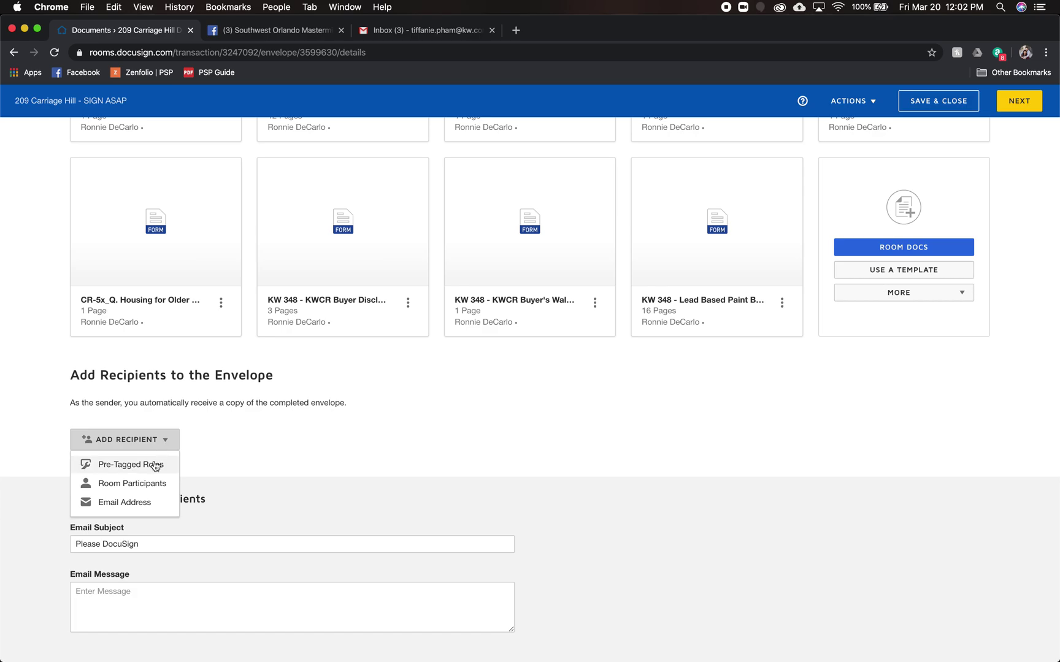
{"action": "left_click", "coordinate": [155, 466]}
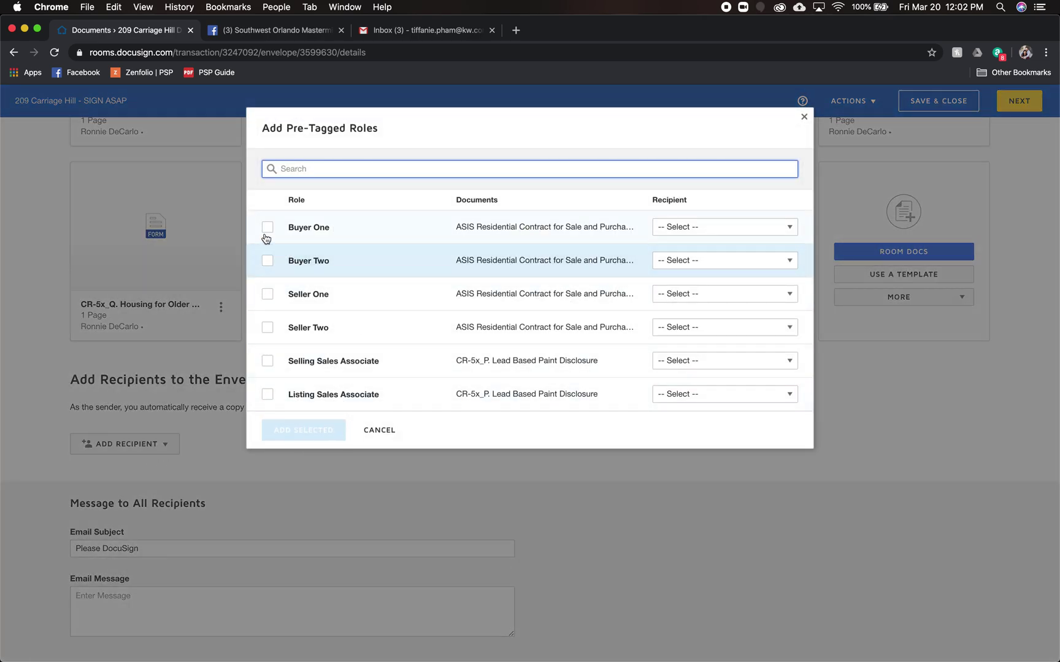
{"action": "left_click", "coordinate": [266, 228]}
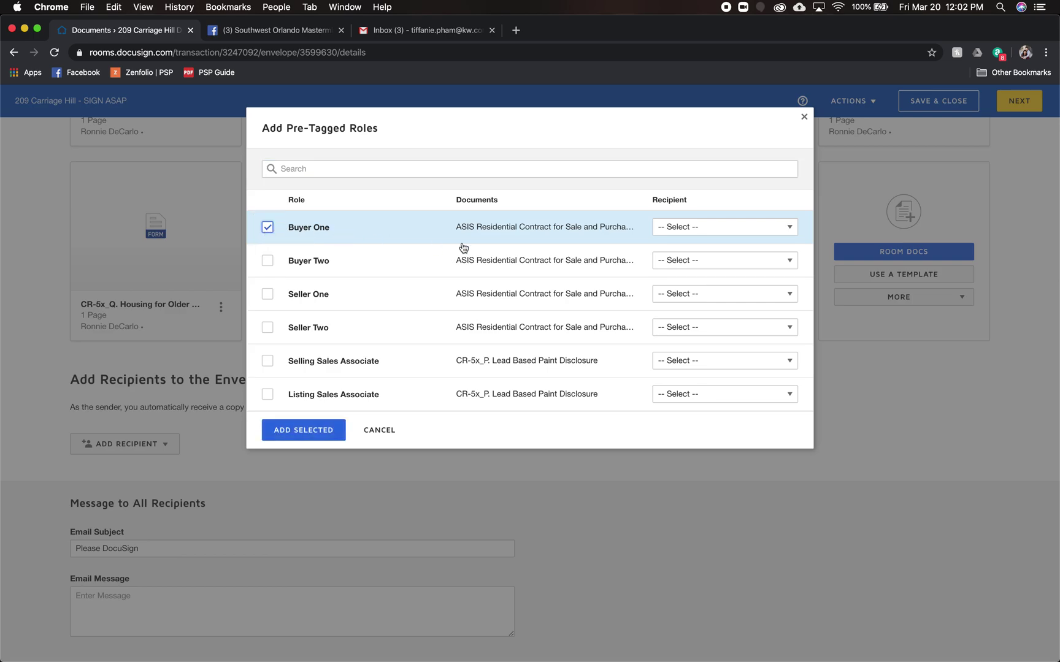
{"action": "left_click", "coordinate": [690, 232]}
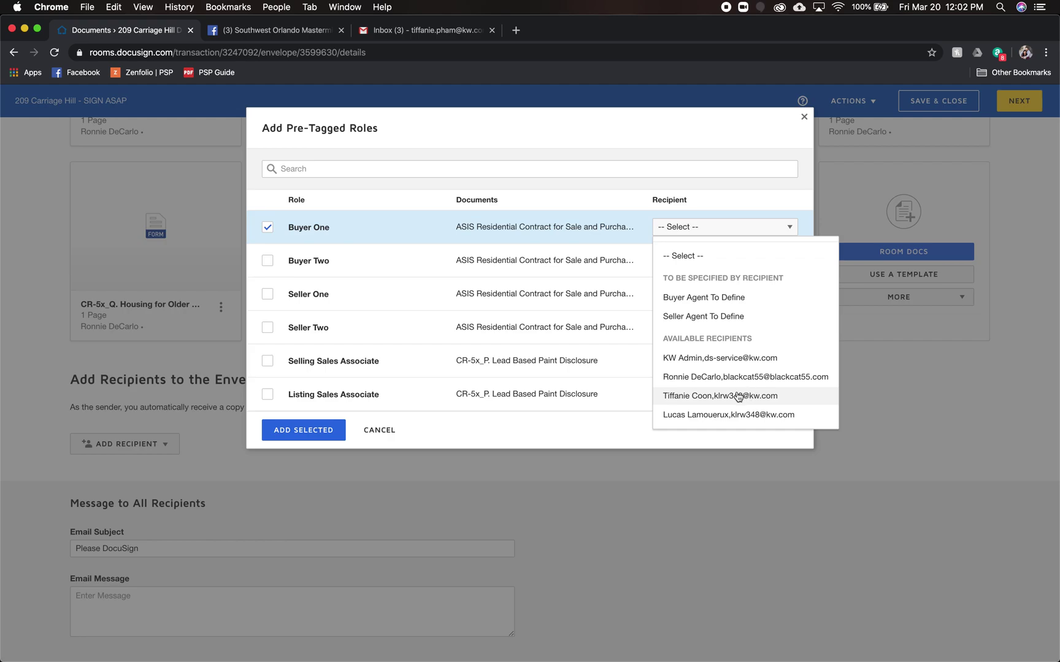
{"action": "left_click", "coordinate": [715, 415]}
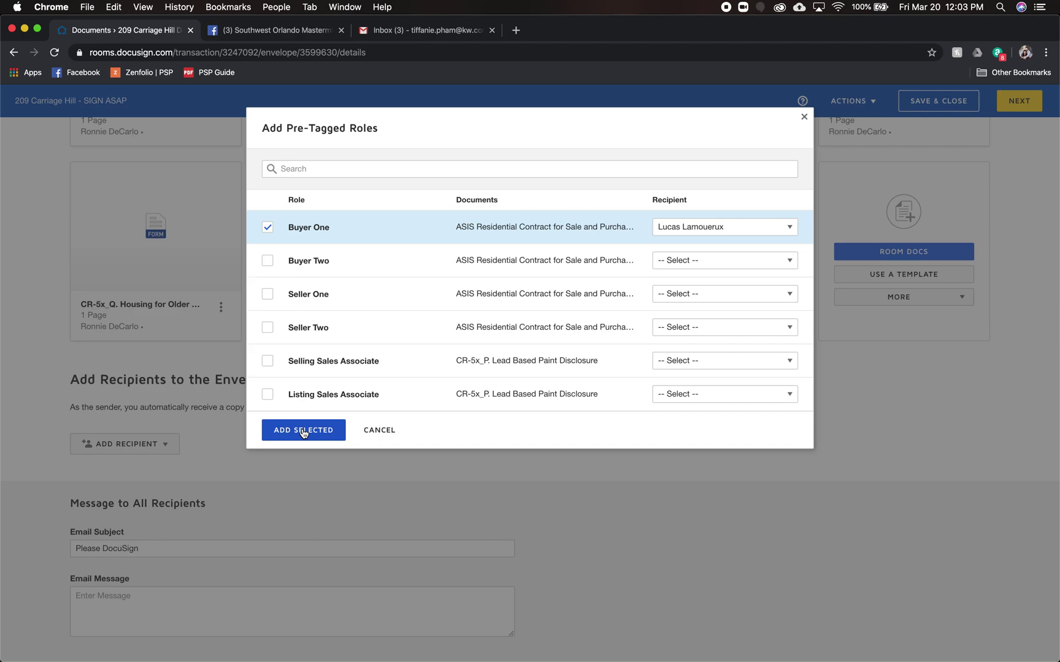
{"action": "left_click", "coordinate": [303, 431]}
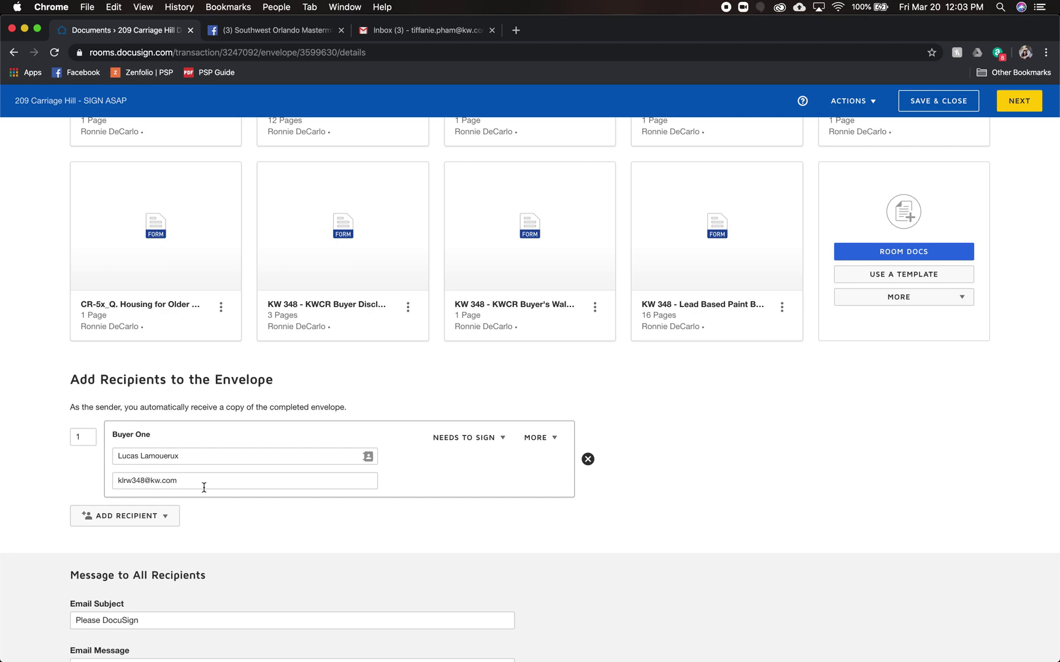
{"action": "left_click", "coordinate": [461, 438]}
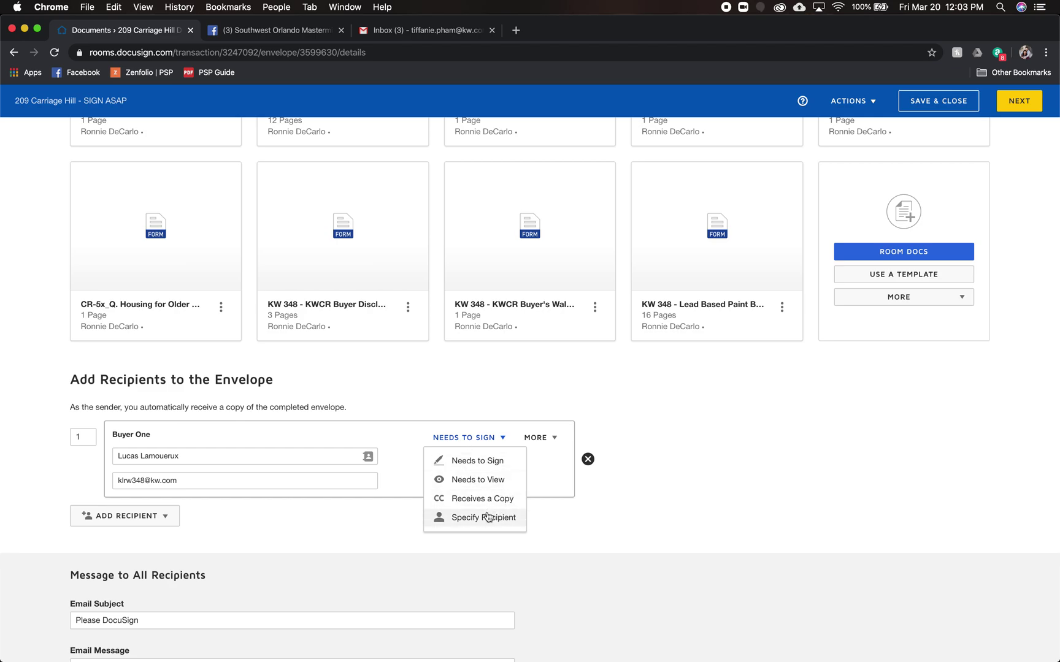
{"action": "scroll", "coordinate": [549, 485], "scroll_direction": "up", "scroll_amount": 1}
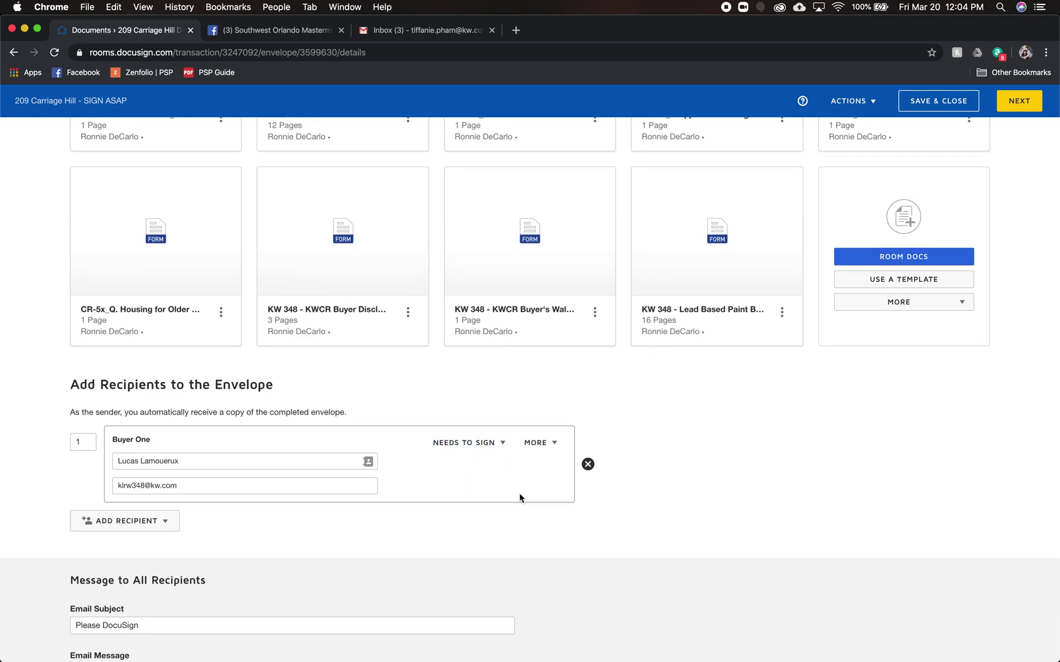
{"action": "scroll", "coordinate": [518, 494], "scroll_direction": "down", "scroll_amount": 3}
{"action": "triple_click", "coordinate": [192, 550]}
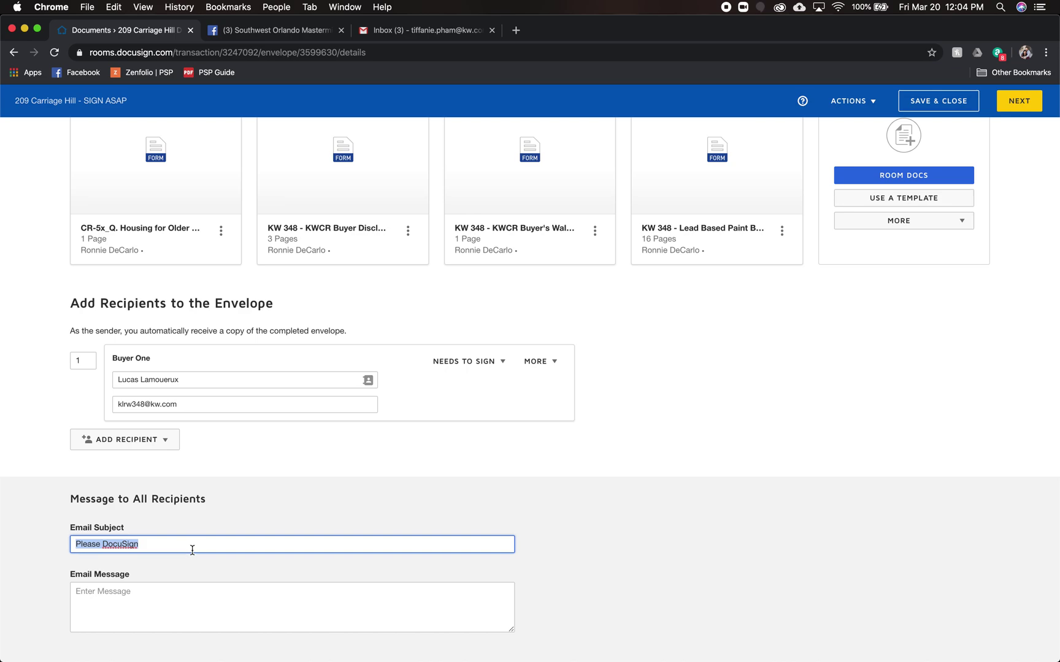
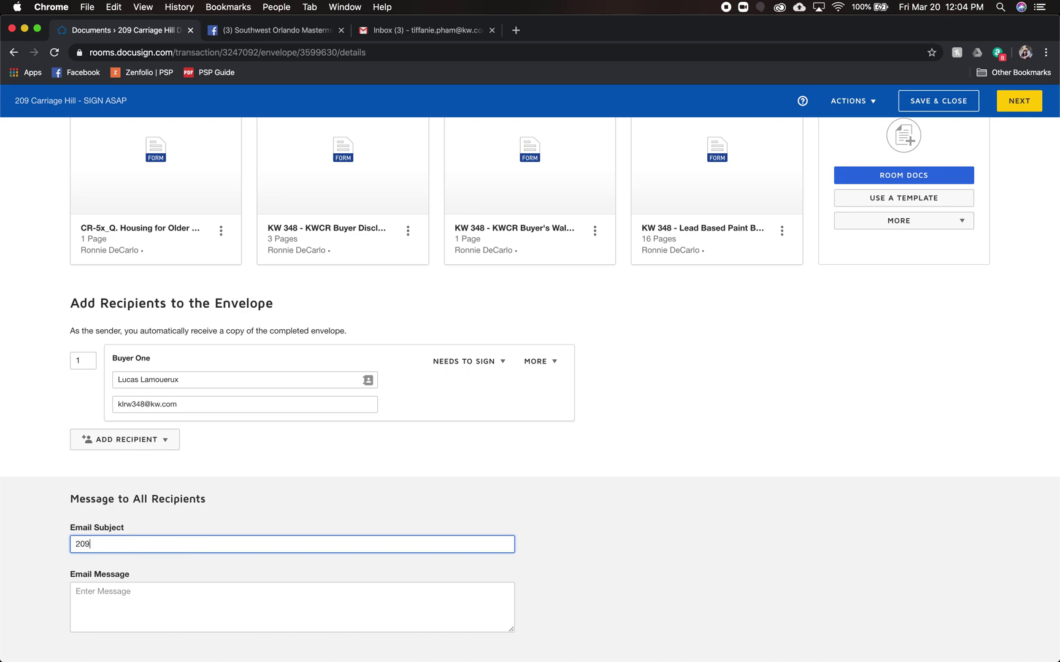
{"action": "key", "text": "Tab"}
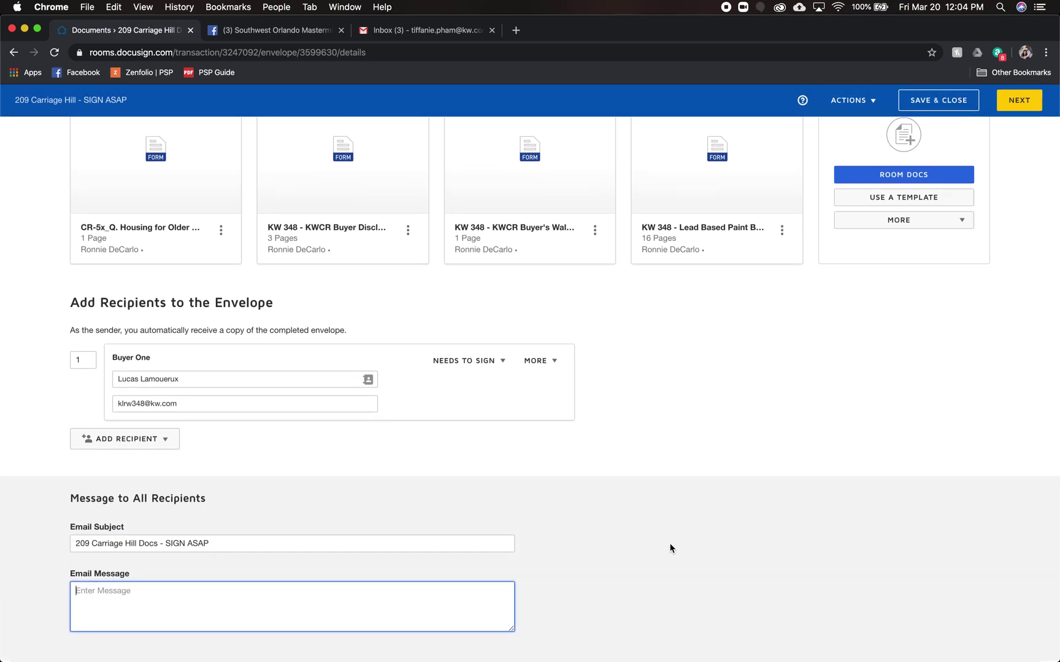
{"action": "scroll", "coordinate": [669, 544], "scroll_direction": "up", "scroll_amount": 6}
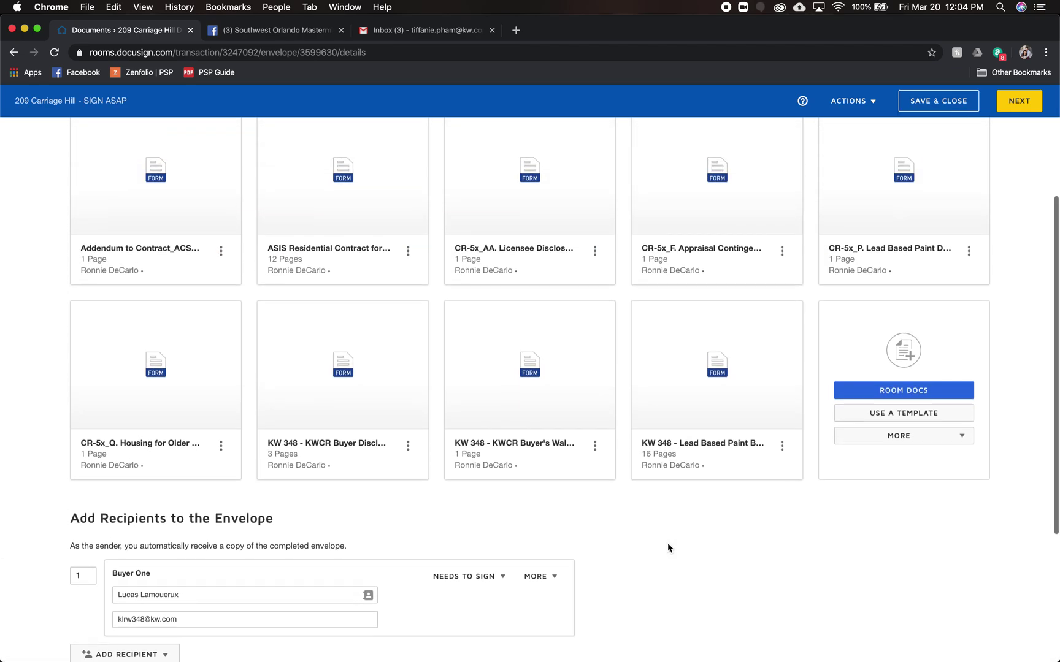
- Continue to field placement and review the Addendum and AS IS contract page thumbnails
{"action": "left_click", "coordinate": [1019, 102]}
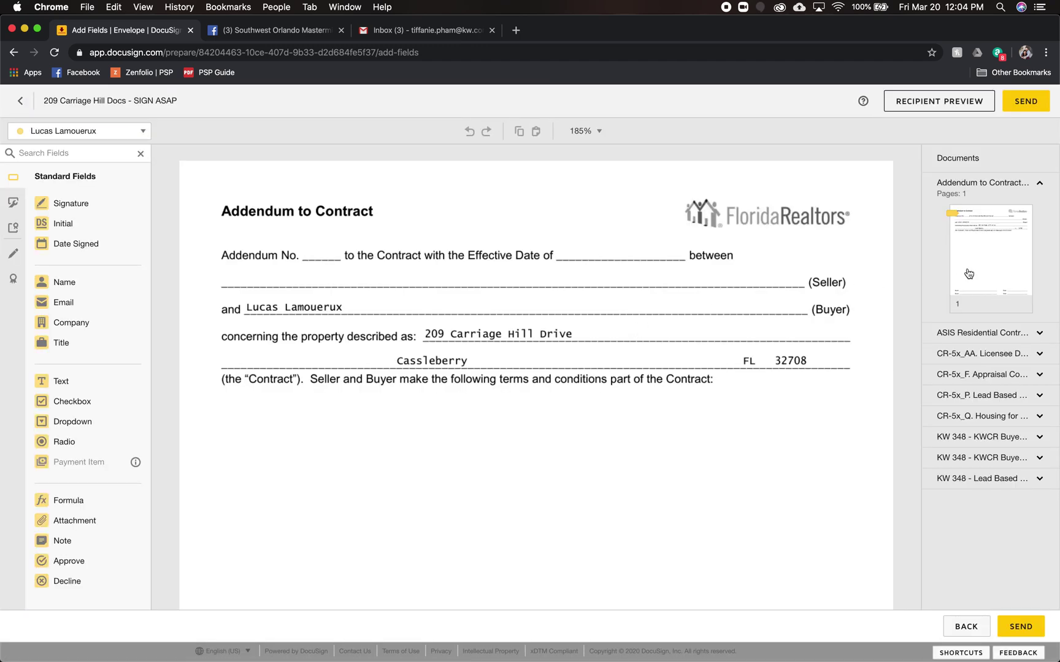
{"action": "left_click", "coordinate": [942, 186]}
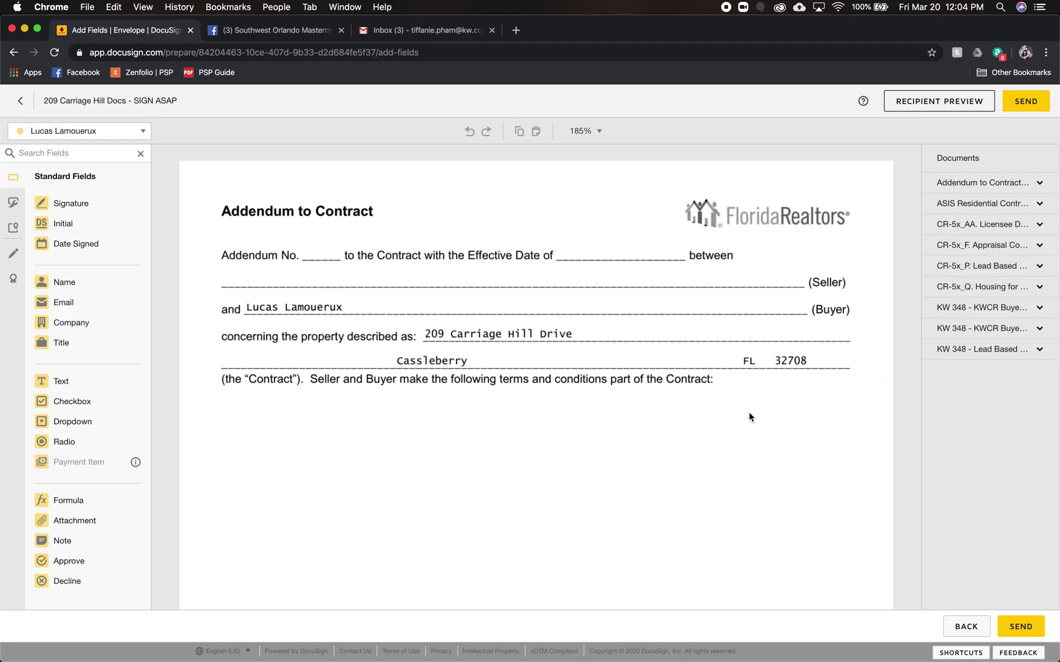
{"action": "scroll", "coordinate": [580, 464], "scroll_direction": "down", "scroll_amount": 15}
{"action": "scroll", "coordinate": [581, 467], "scroll_direction": "down", "scroll_amount": 1}
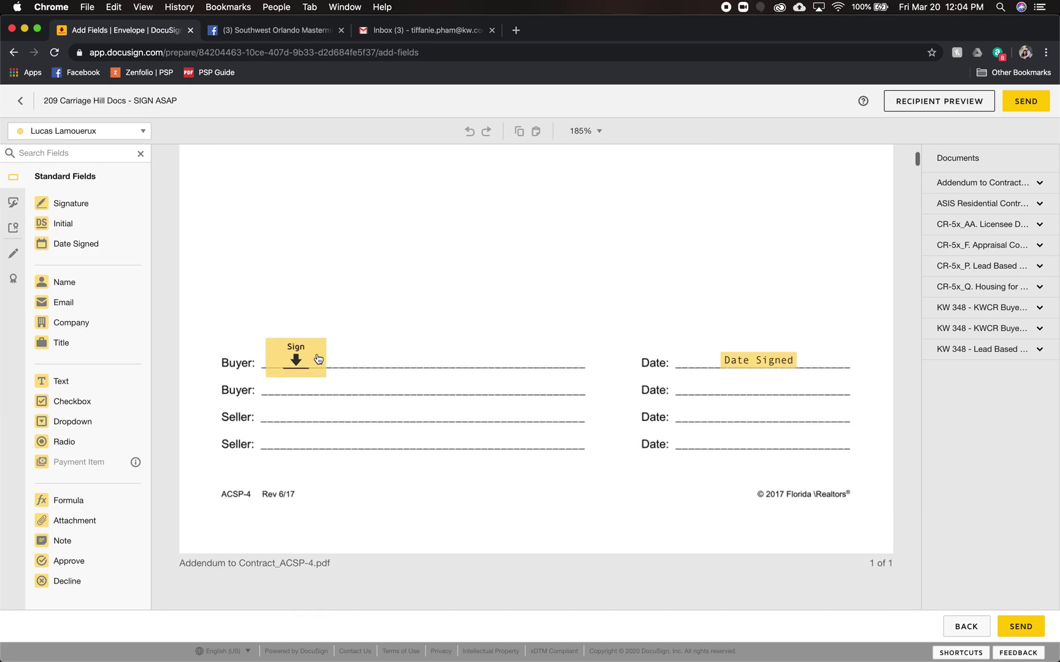
{"action": "scroll", "coordinate": [512, 494], "scroll_direction": "down", "scroll_amount": 5}
{"action": "scroll", "coordinate": [513, 495], "scroll_direction": "down", "scroll_amount": 4}
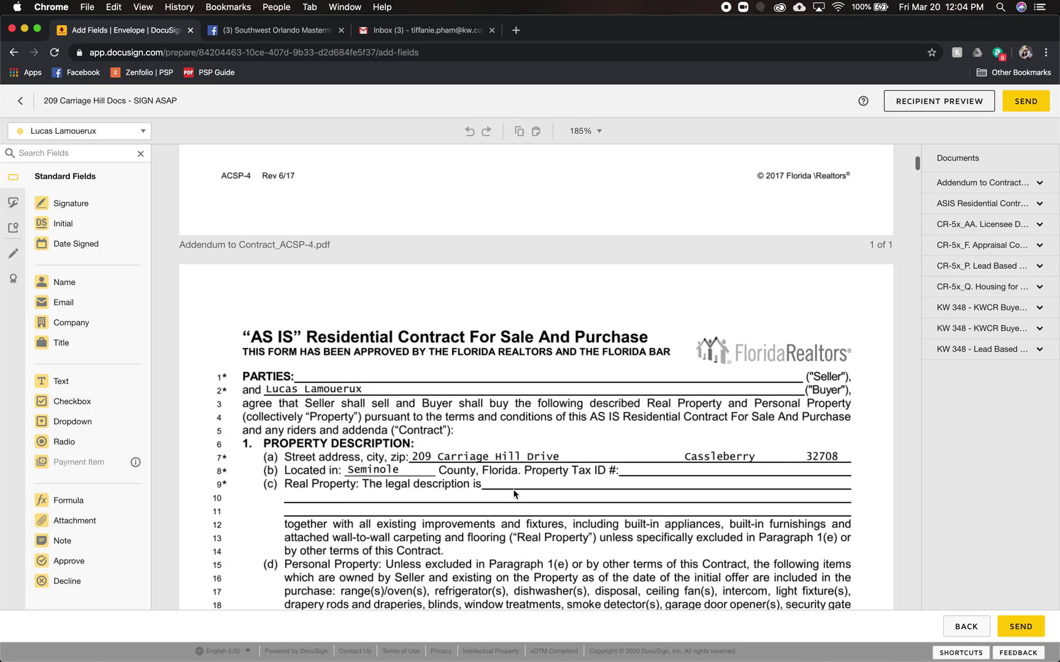
{"action": "left_click", "coordinate": [972, 209]}
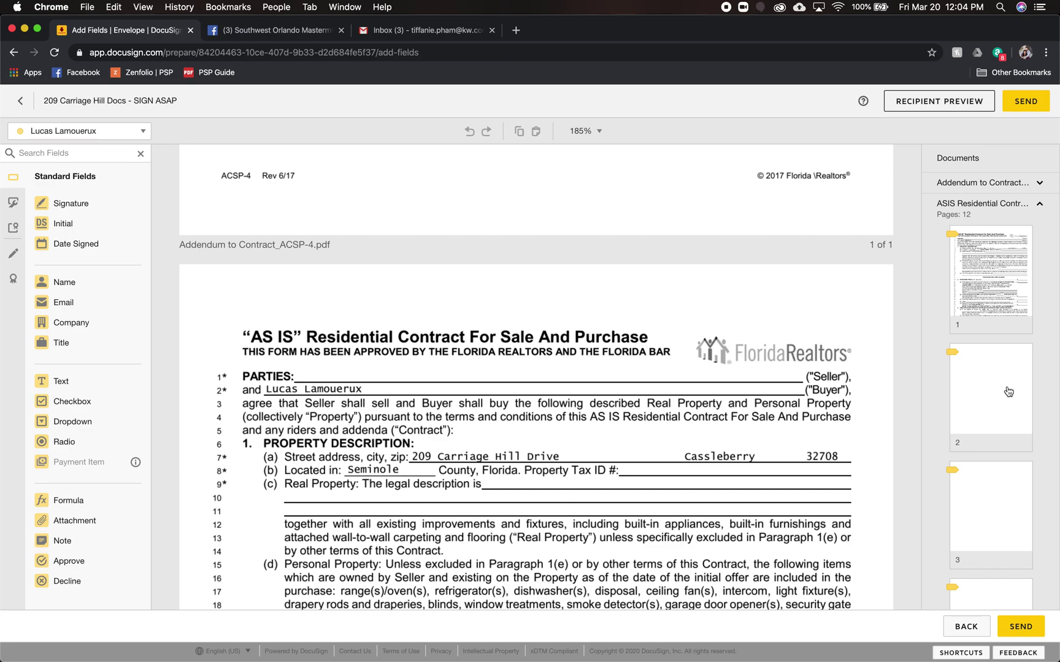
{"action": "scroll", "coordinate": [1000, 417], "scroll_direction": "down", "scroll_amount": 5}
{"action": "scroll", "coordinate": [990, 439], "scroll_direction": "down", "scroll_amount": 8}
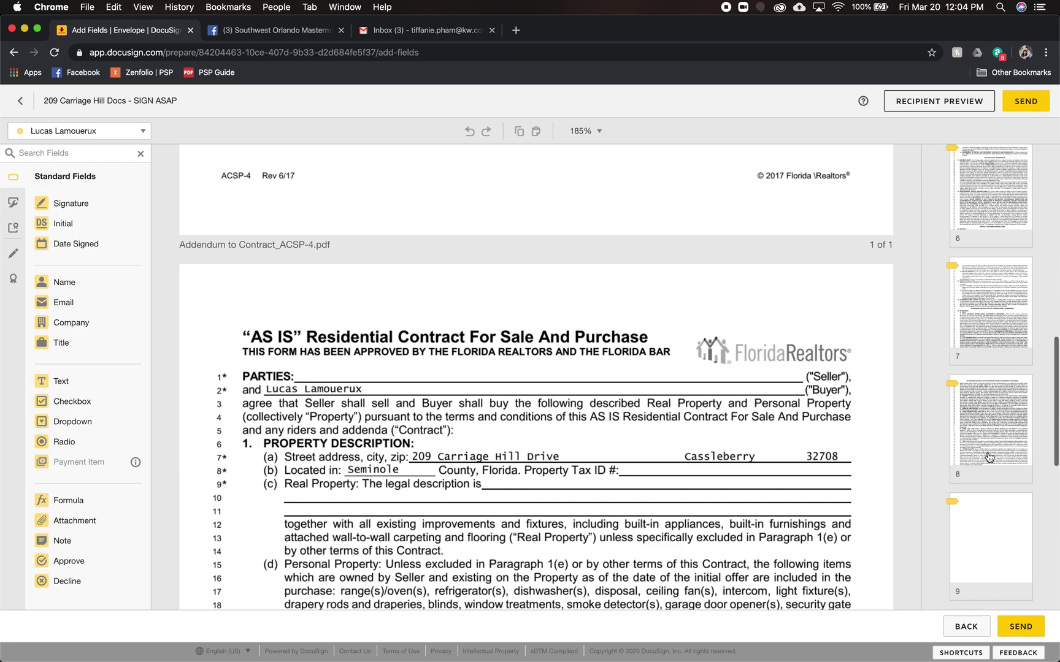
{"action": "scroll", "coordinate": [982, 232], "scroll_direction": "up", "scroll_amount": 5}
{"action": "scroll", "coordinate": [980, 231], "scroll_direction": "up", "scroll_amount": 5}
{"action": "left_click", "coordinate": [982, 207]}
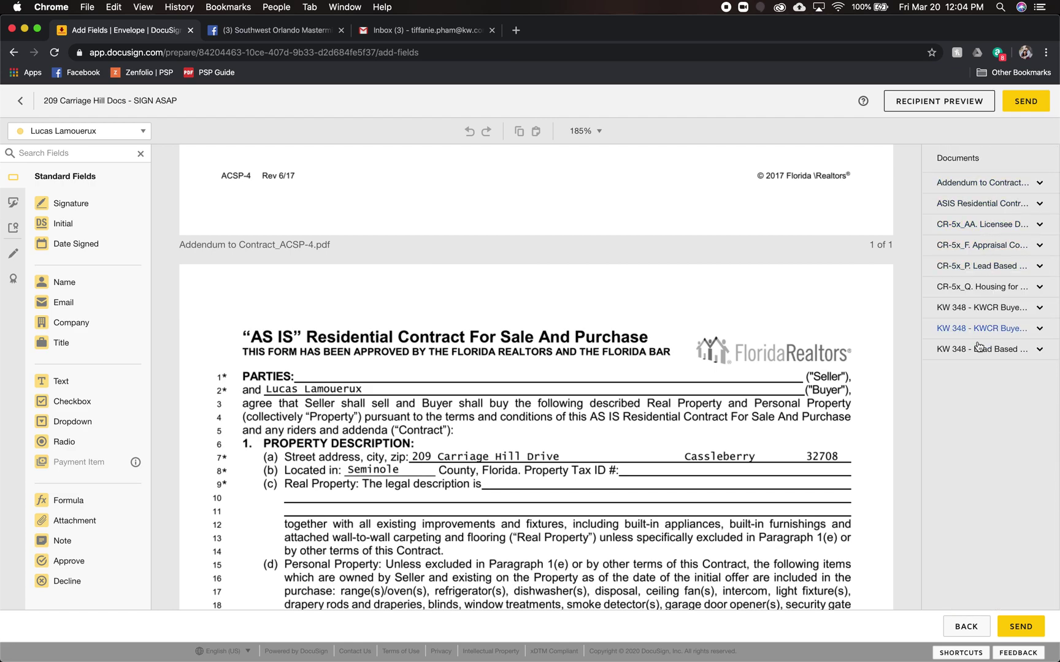
- Inspect the KW Buyer Disclosure's Sign and Date Signed fields, then collapse its thumbnails
{"action": "left_click", "coordinate": [986, 312]}
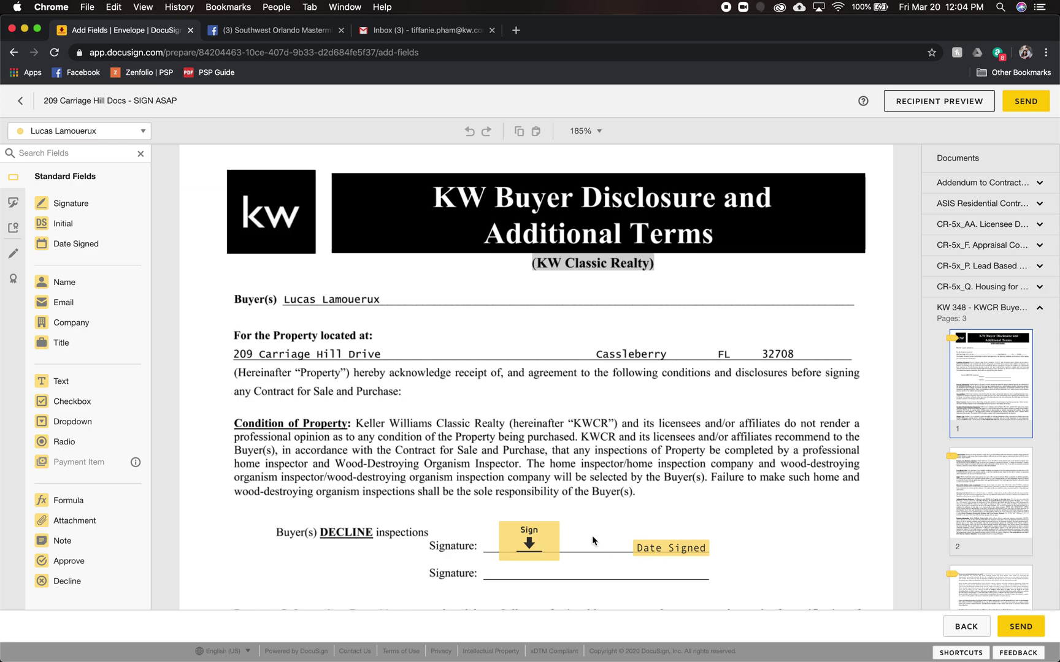
{"action": "scroll", "coordinate": [605, 535], "scroll_direction": "down", "scroll_amount": 3}
{"action": "scroll", "coordinate": [551, 398], "scroll_direction": "down", "scroll_amount": 3}
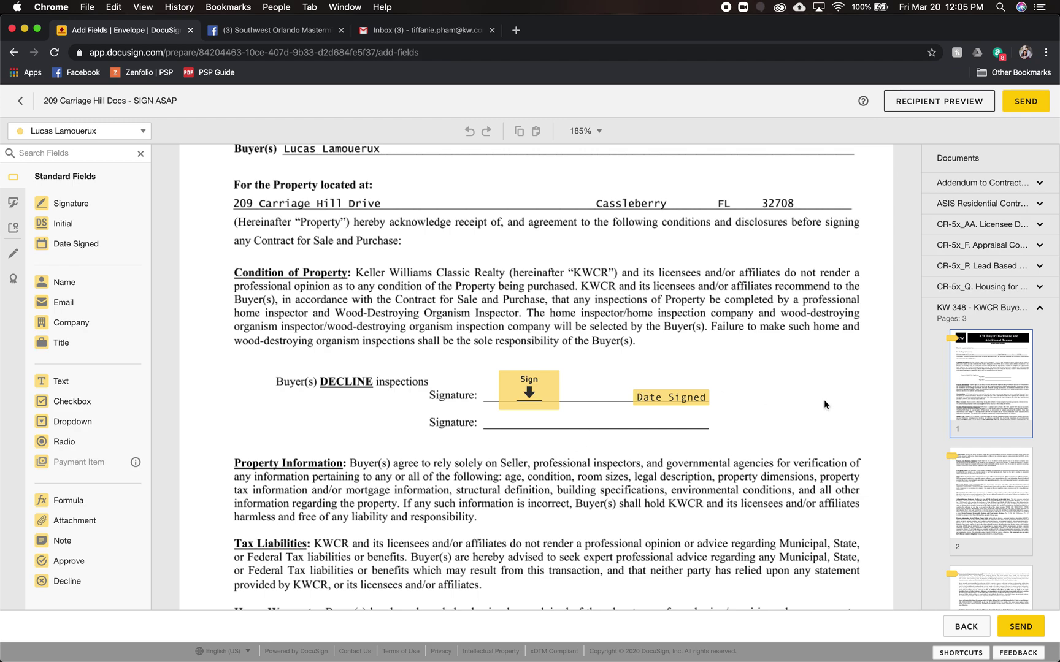
{"action": "left_click", "coordinate": [945, 307]}
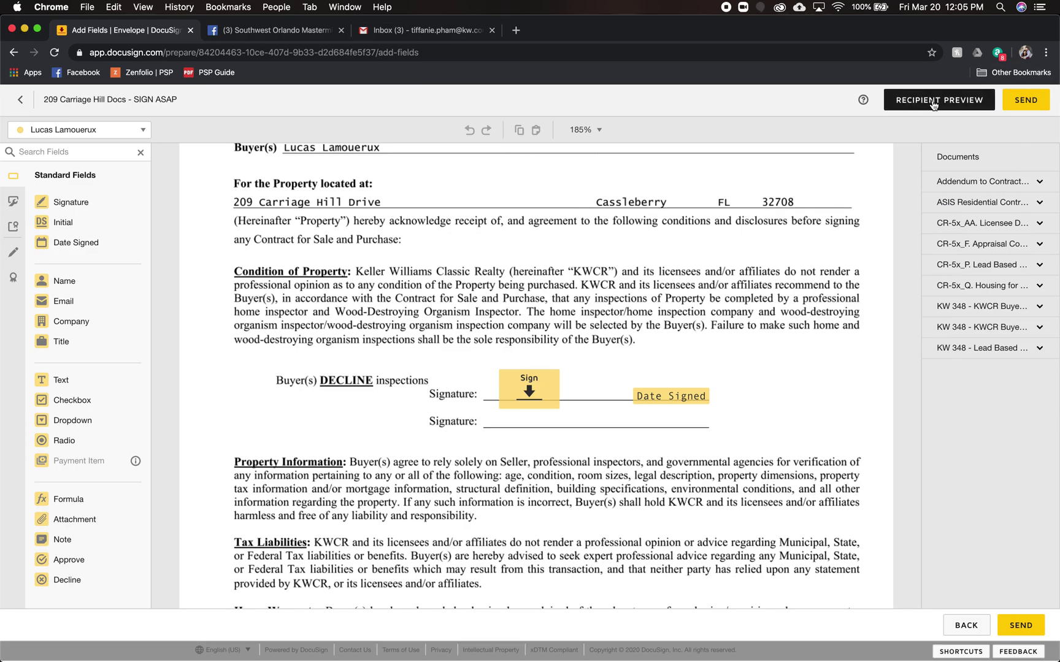
{"action": "left_click", "coordinate": [933, 104]}
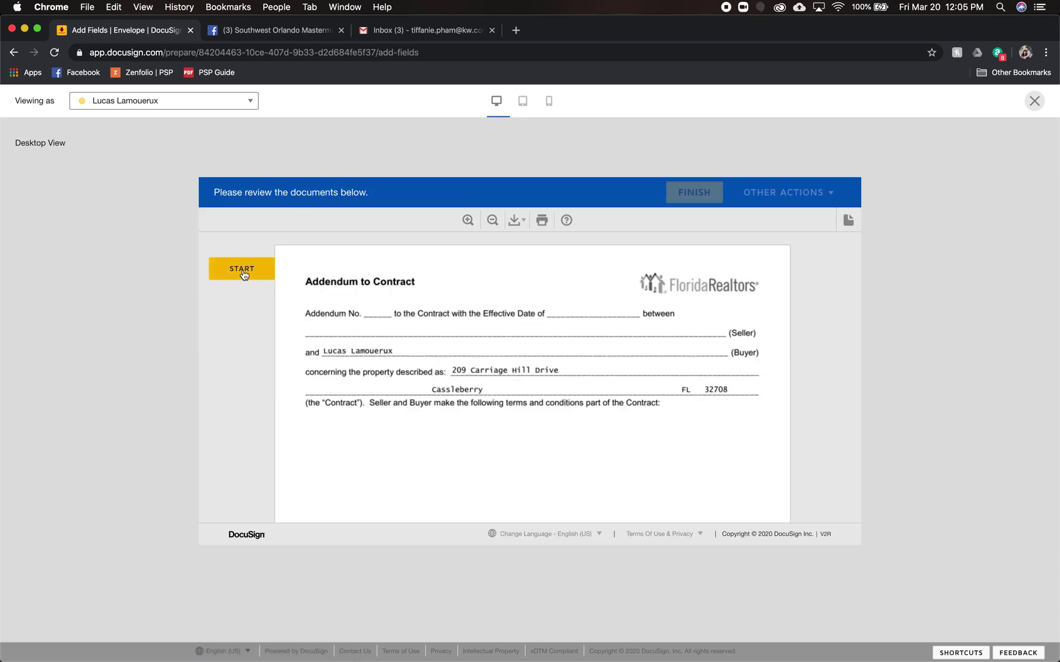
{"action": "left_click", "coordinate": [244, 273]}
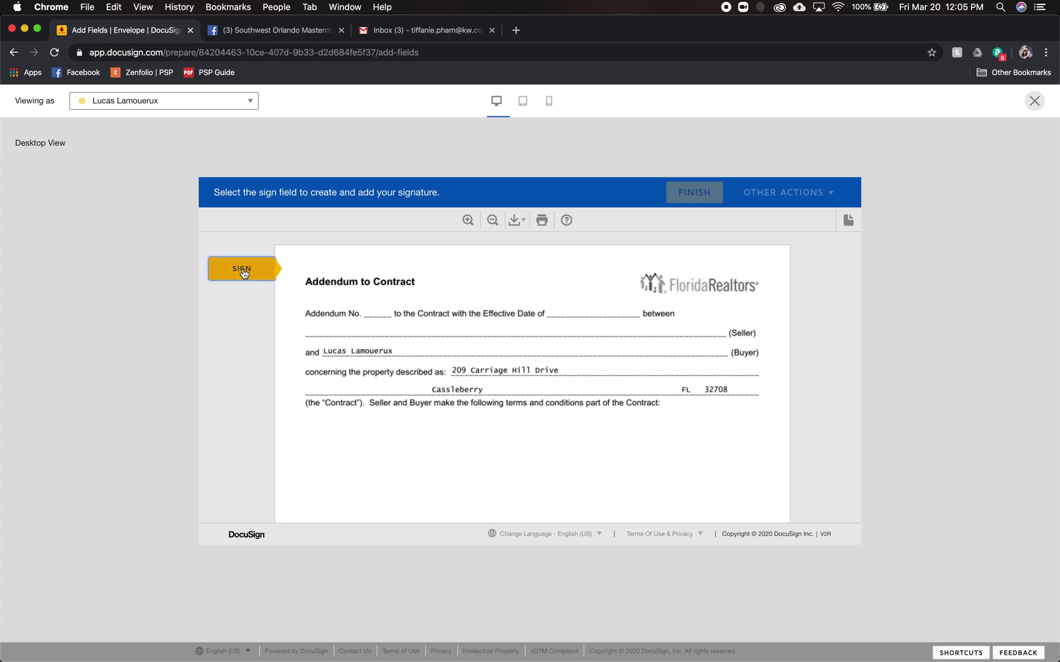
{"action": "left_click", "coordinate": [371, 379]}
{"action": "left_click", "coordinate": [380, 387]}
{"action": "left_click", "coordinate": [388, 387]}
{"action": "left_click", "coordinate": [381, 385]}
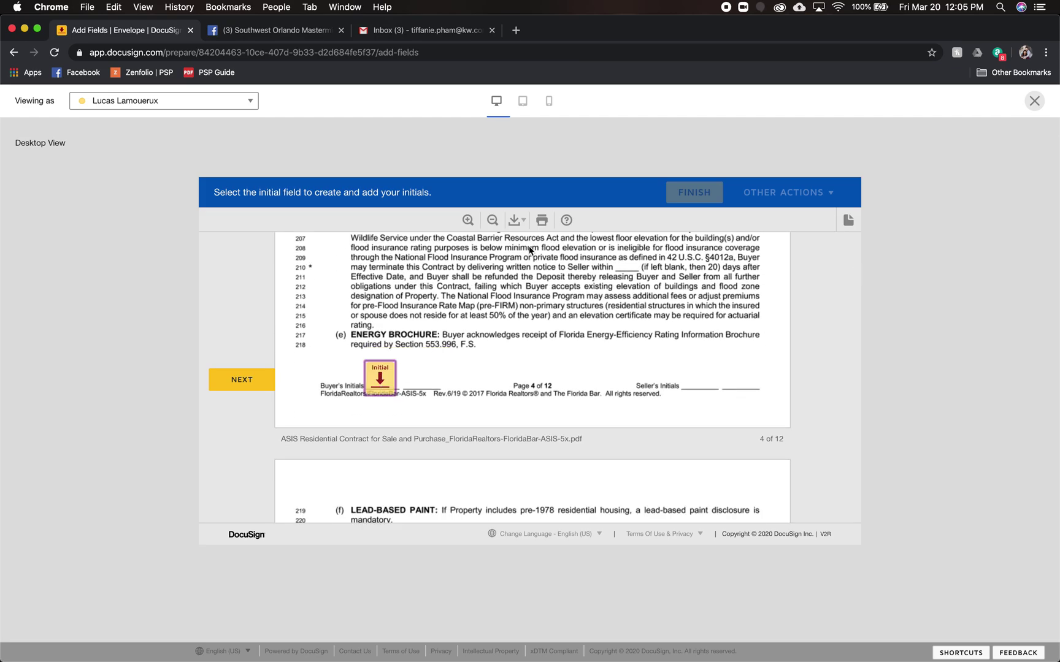
{"action": "left_click", "coordinate": [522, 107]}
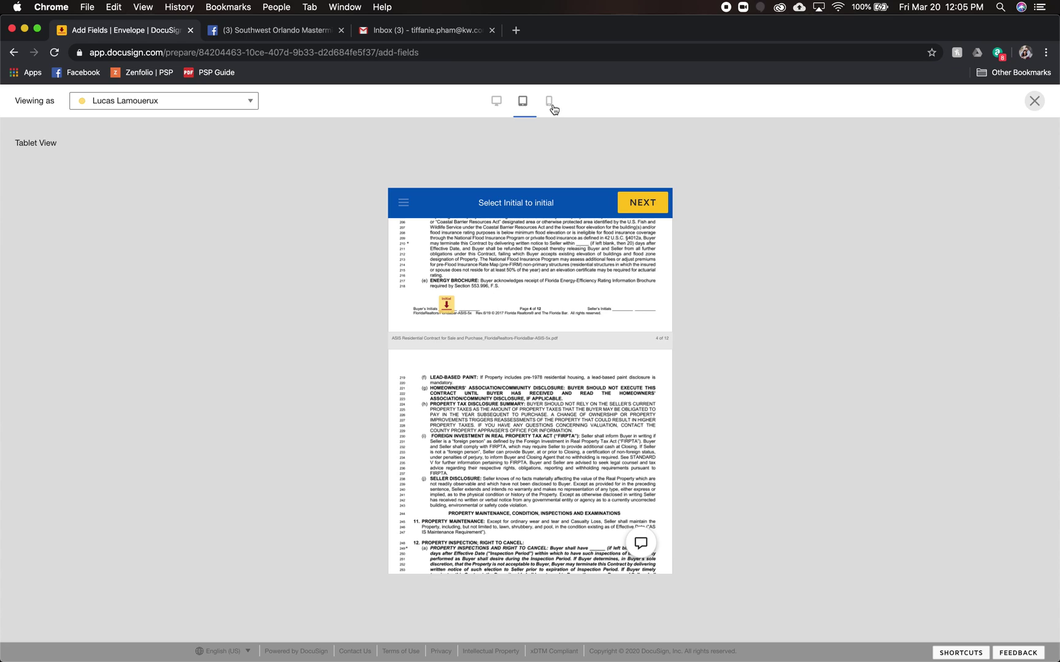
{"action": "left_click", "coordinate": [549, 108]}
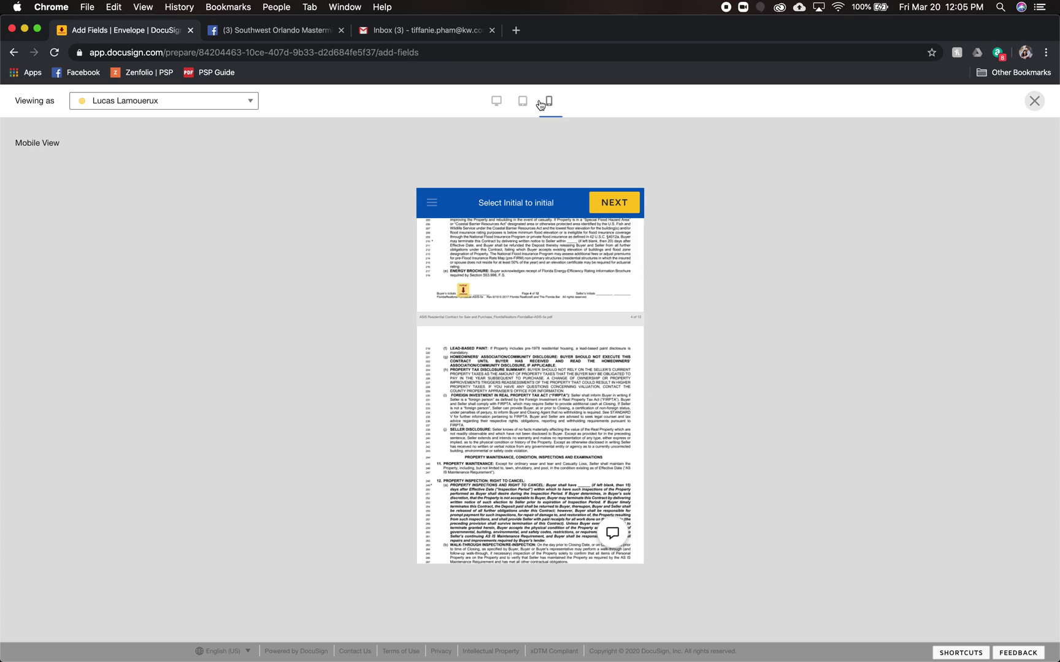
{"action": "left_click", "coordinate": [494, 101]}
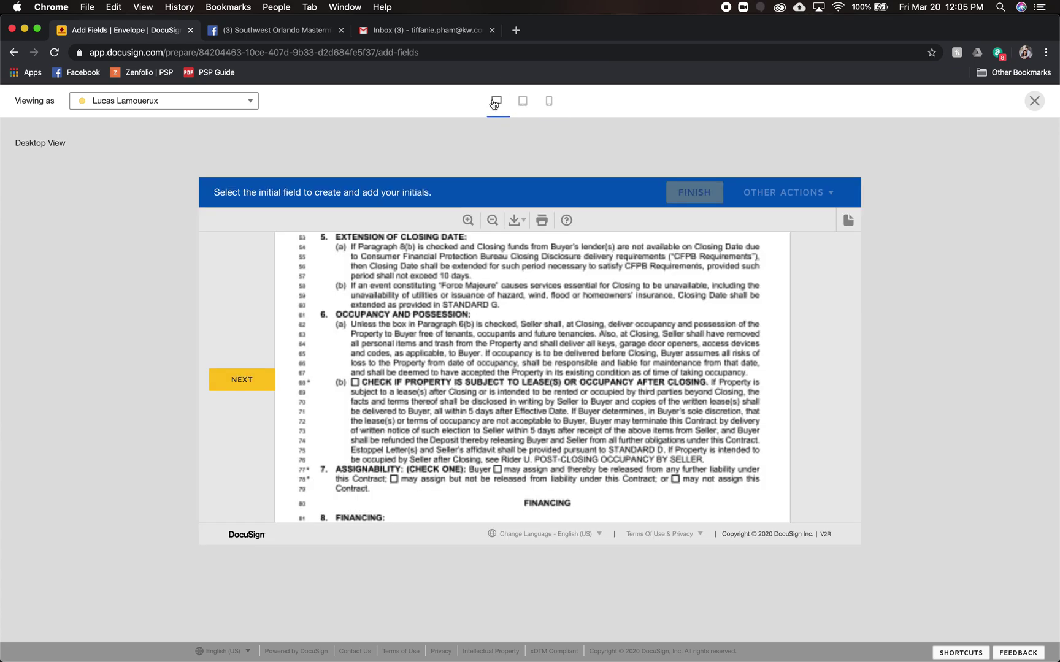
{"action": "left_click", "coordinate": [1035, 100]}
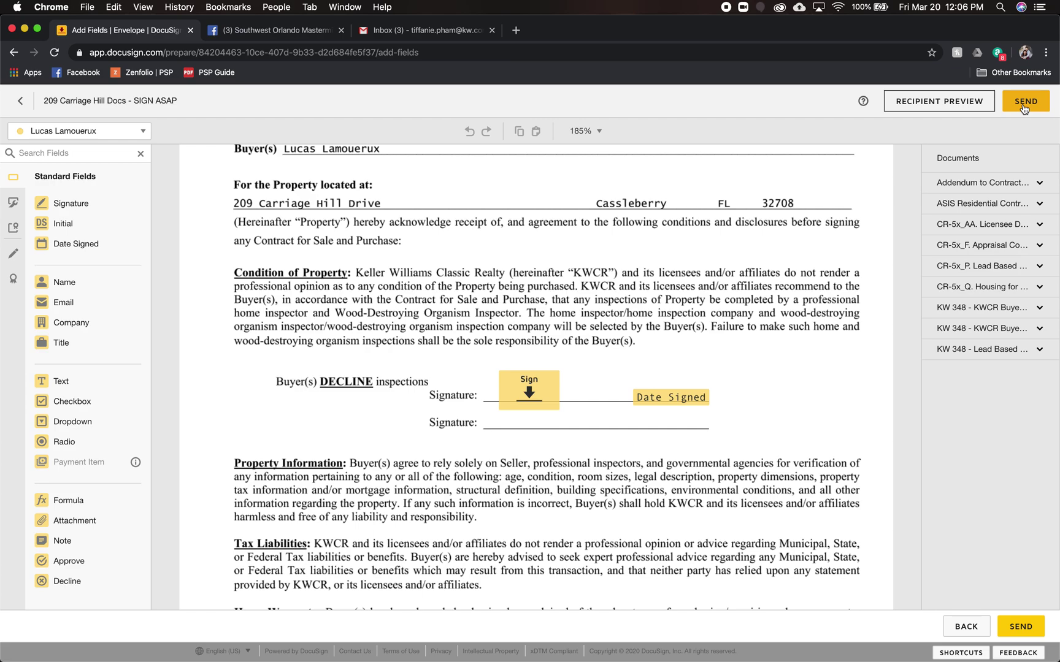
{"action": "left_click", "coordinate": [969, 630]}
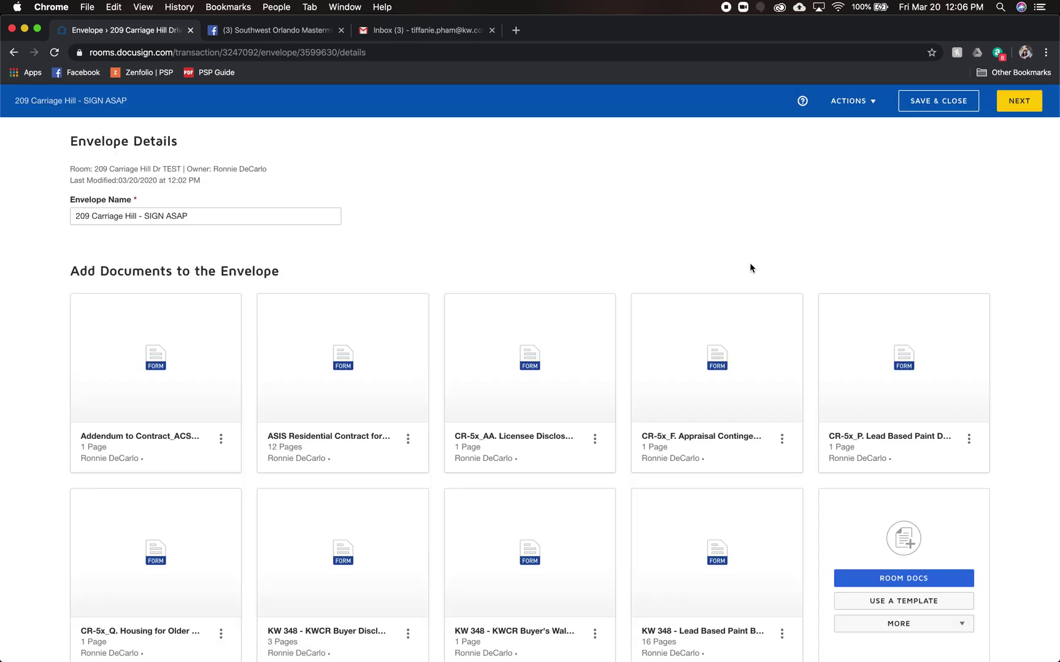
{"action": "left_click", "coordinate": [935, 102]}
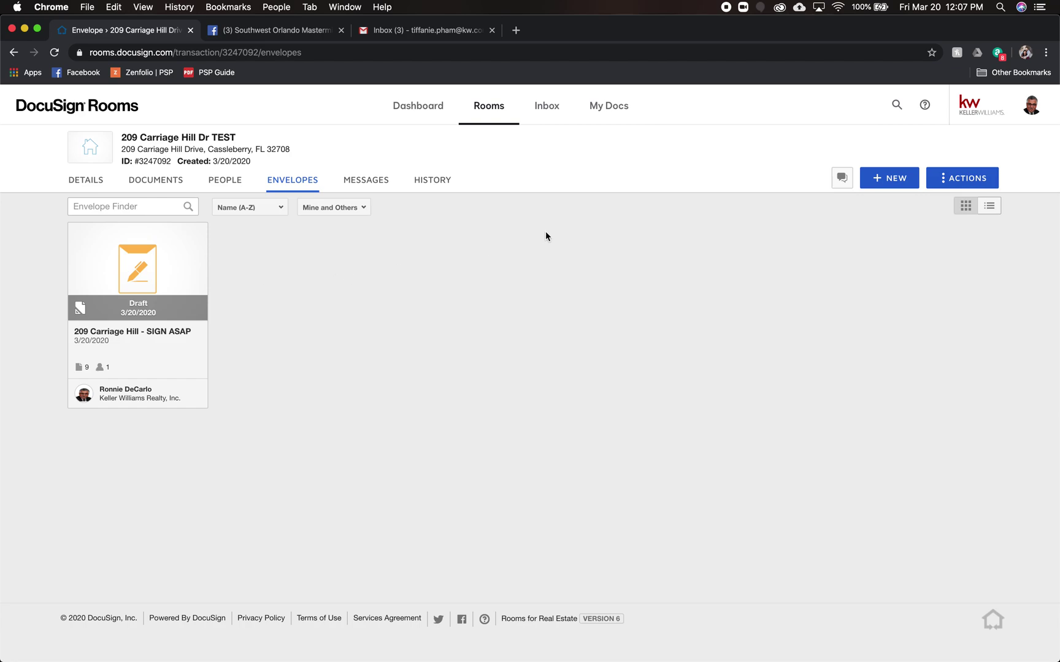
- Go to My Docs to view the TEST DOCS and MY DOCUMENTS folders
{"action": "left_click", "coordinate": [611, 114]}
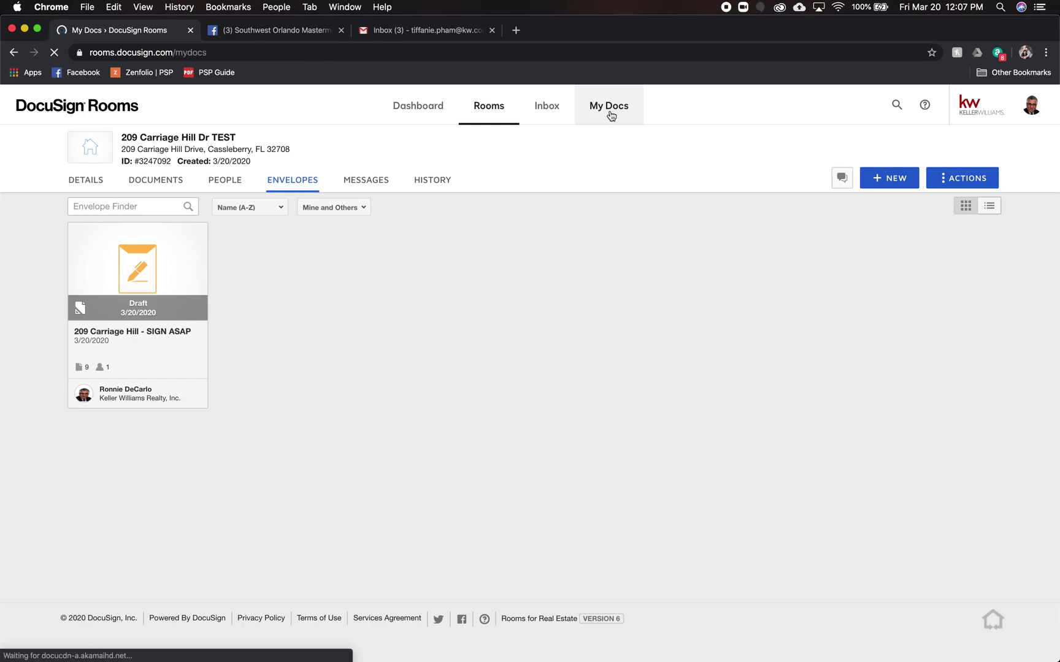